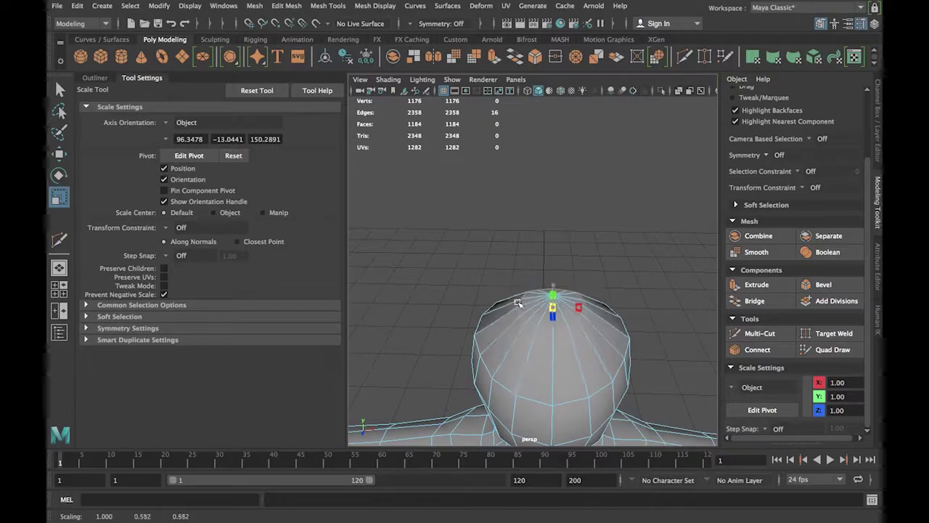
Raise the selected edge loop near the crown of the head.
key("e")
key("w")
left_click_drag(542, 164, 542, 153)
Insert an edge loop around the upper head, then adjust its height and scale to round the crown.
left_click(328, 6)
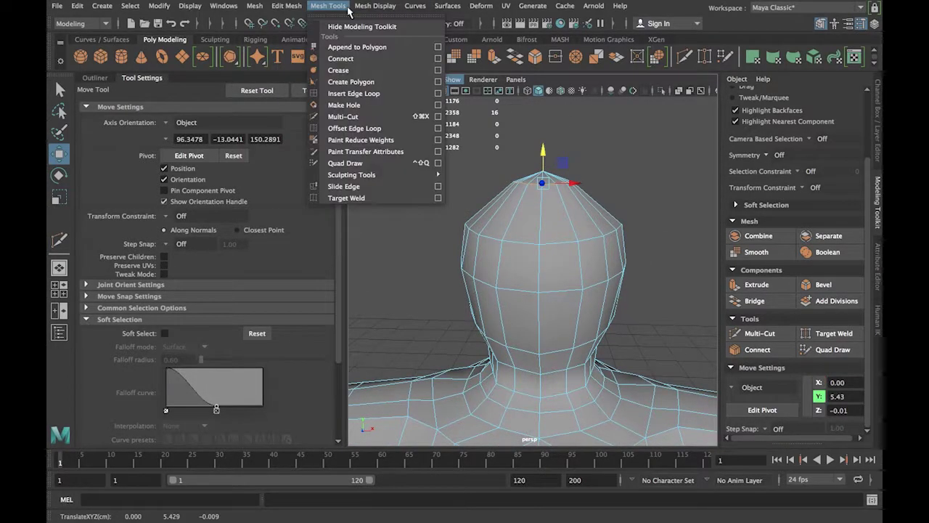
left_click(348, 82)
left_click(570, 213)
key("r")
key("w")
left_click_drag(545, 208, 545, 200)
key("f")
key("r")
left_click_drag(554, 274, 549, 275)
left_click_drag(531, 328, 535, 301, "alt")
Adjust the height of the top centre vertex of the head to smooth the crown.
right_click_drag(529, 178, 476, 178)
left_click(533, 224)
key("w")
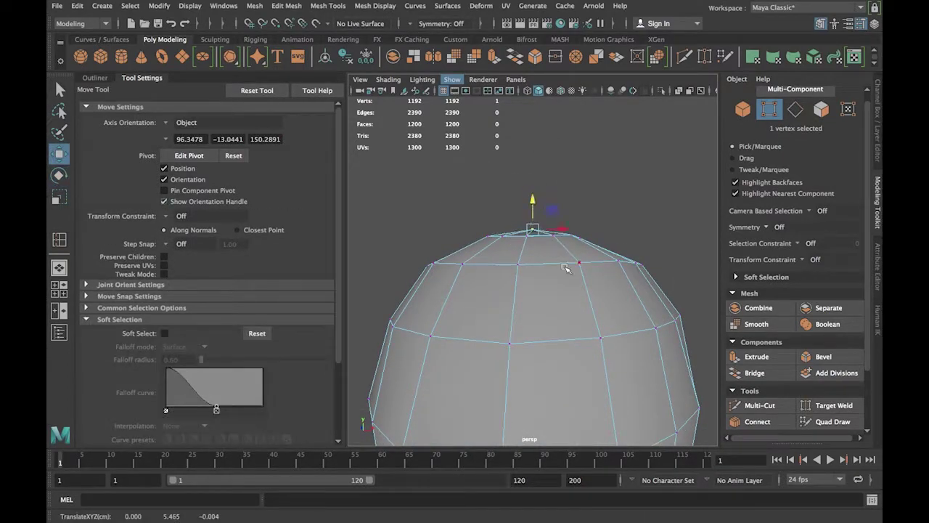
scroll(561, 257, "down", 8)
left_click_drag(586, 305, 545, 324, "alt")
middle_click_drag(546, 323, 545, 225, "alt")
scroll(545, 225, "up", 6)
scroll(545, 225, "down", 5)
left_click_drag(544, 243, 472, 276, "alt")
Insert an edge loop around the lower head just above the neck and scale it to shape the jaw.
left_click(330, 6)
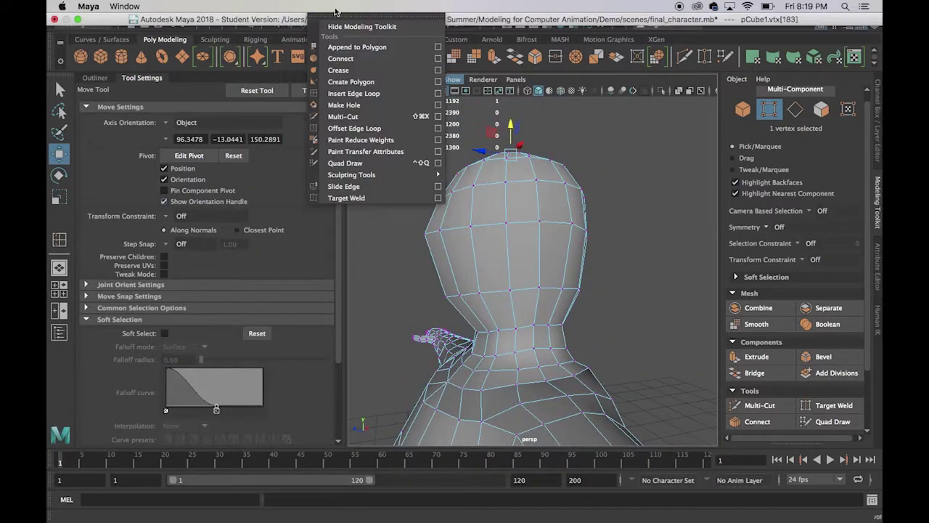
left_click(354, 93)
left_click(503, 343)
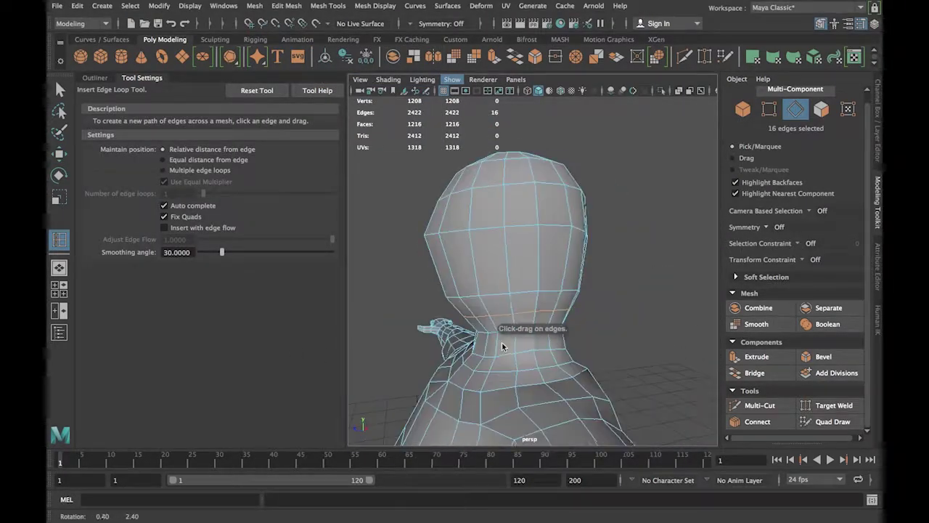
key("r")
left_click_drag(490, 314, 499, 313)
key("w")
Switch to vertex selection and set the symmetry to Object X.
left_click_drag(486, 347, 396, 348, "alt")
right_click_drag(577, 177, 520, 176)
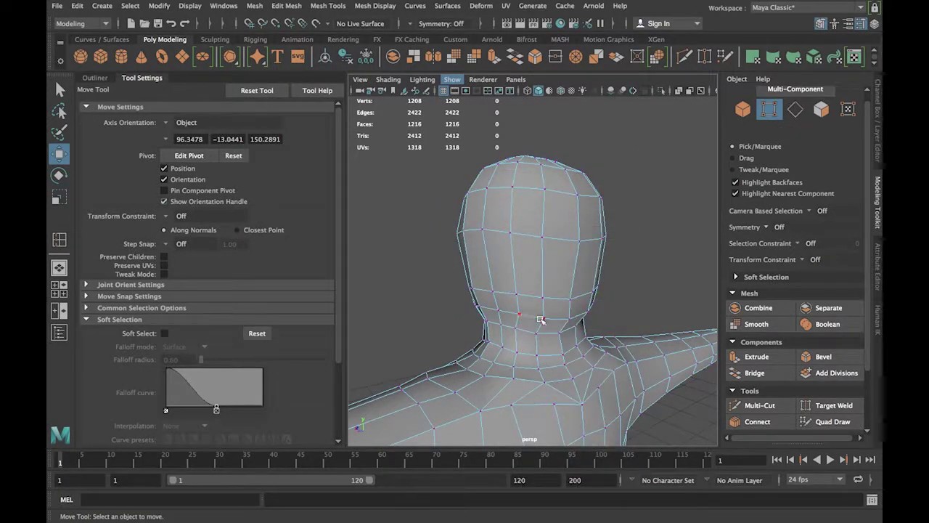
left_click(786, 227)
left_click(802, 244)
Reposition the vertices at the front of the jaw loop to shape the chin area.
left_click_drag(465, 353, 519, 341, "alt")
left_click_drag(552, 314, 546, 312)
mouse_move(559, 349)
left_mouse_down("alt")
mouse_move(690, 356)
mouse_move(567, 354)
left_mouse_up("alt")
left_click(501, 334)
left_click_drag(503, 310, 596, 309)
Insert horizontal edge loops at eye and nose-base height, plus mirrored vertical loops beside the centreline of the face.
left_click(328, 6)
left_click(354, 95)
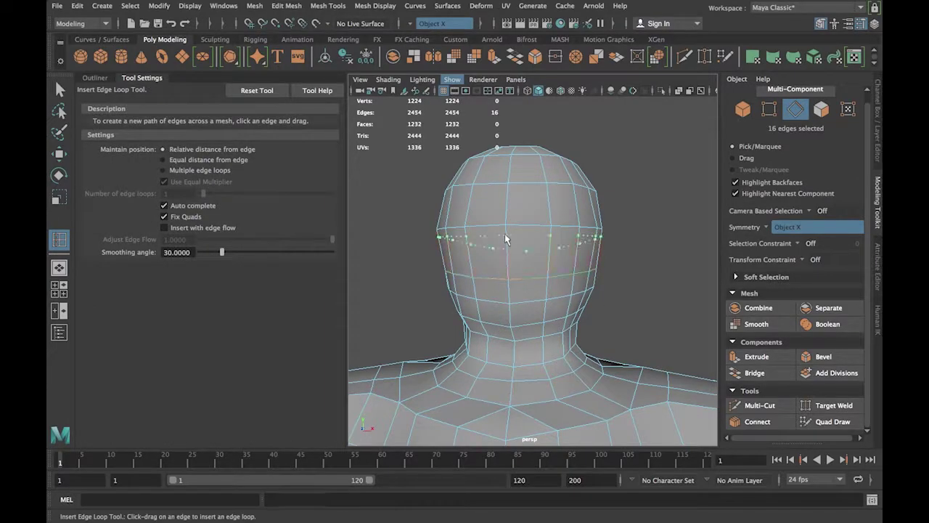
left_click_drag(519, 295, 539, 248, "alt")
left_click(524, 271)
left_click(541, 234)
scroll(573, 283, "up", 3)
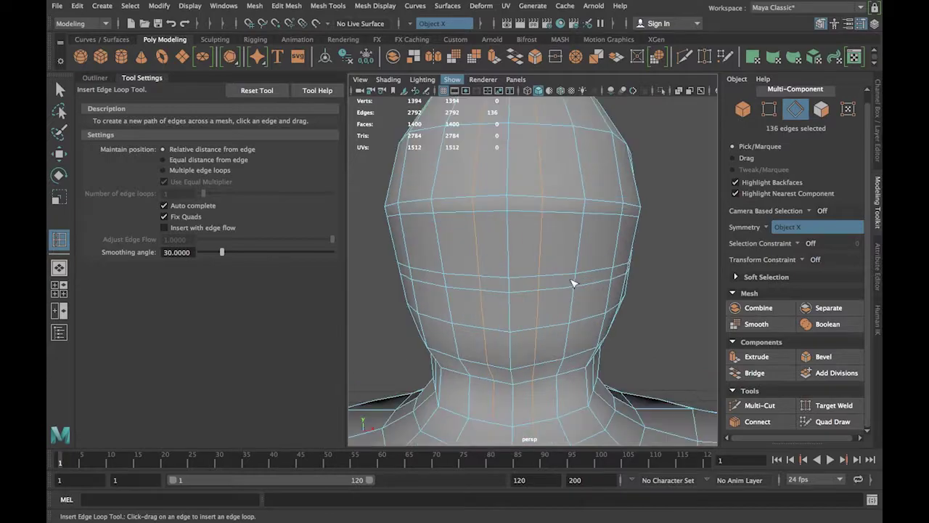
Push the mirrored eye-level vertices on both sides of the nose bridge inward.
left_click(60, 90)
right_click_drag(538, 214, 512, 210)
left_click(541, 210)
key("e")
key("w")
left_click_drag(571, 210, 547, 258)
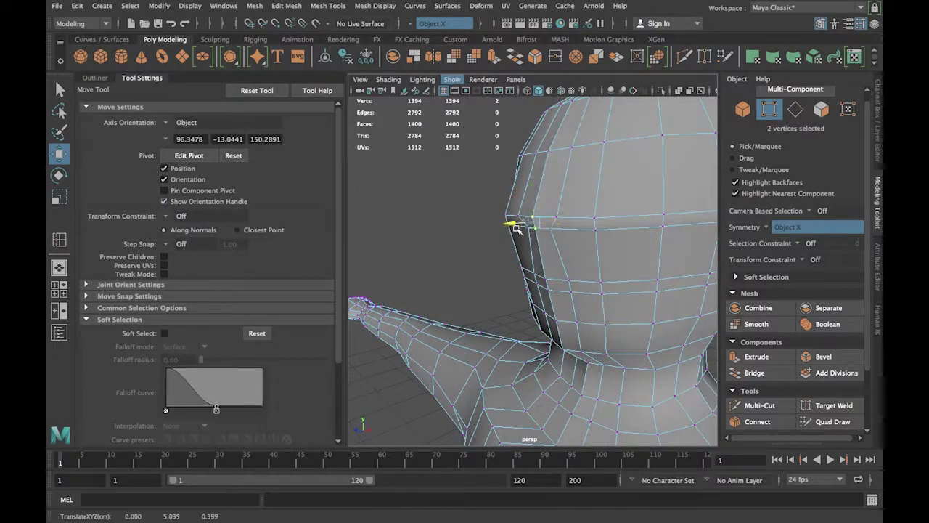
left_click_drag(510, 225, 573, 238, "alt")
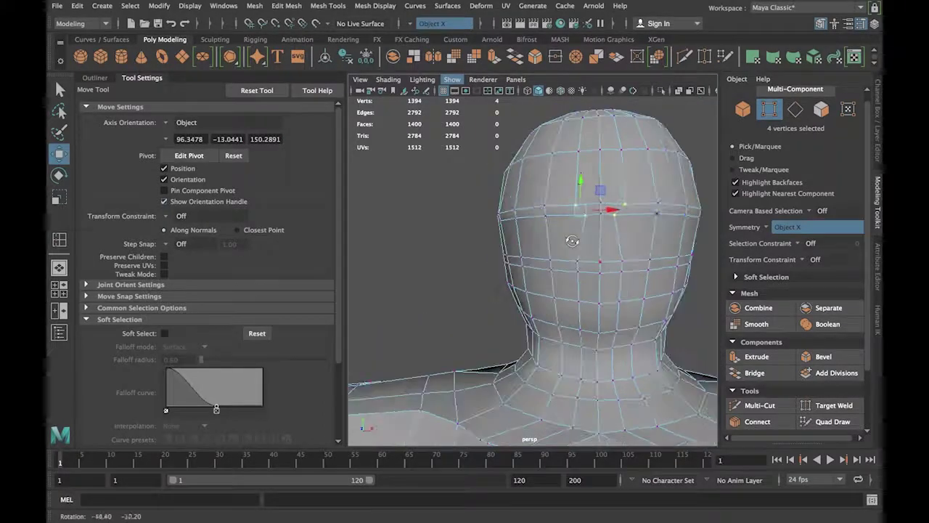
Pull the centre vertex at nose-base height forward to form the nose.
scroll(572, 239, "up", 5)
left_click(639, 255)
scroll(639, 250, "down", 8)
left_click_drag(639, 251, 706, 257, "alt")
scroll(544, 236, "up", 5)
left_click(546, 231)
left_click(165, 333)
key("ctrl+z")
left_click(166, 334)
Adjust the vertices at the tip and base of the nose by moving them back toward the face.
left_click(545, 231)
right_click_drag(539, 284, 536, 268)
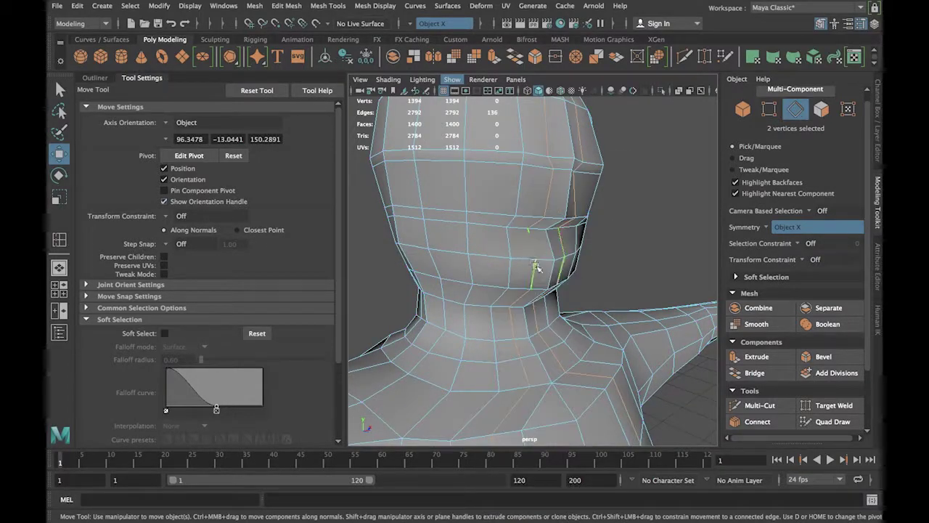
left_click_drag(500, 264, 474, 270, "alt")
right_click_drag(529, 231, 517, 214)
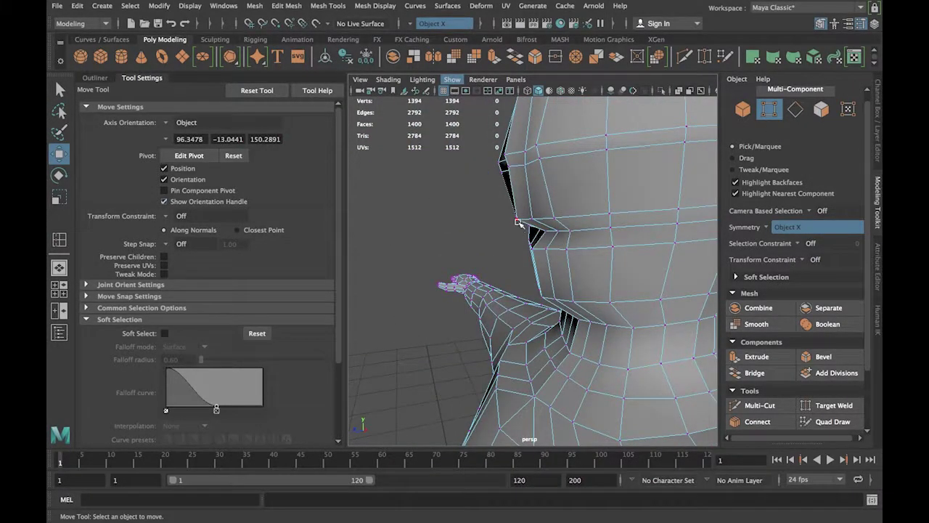
left_click(517, 219)
left_click_drag(517, 220, 552, 234, "alt")
key("q")
left_click(573, 230, "shift")
key("w")
left_click_drag(531, 265, 490, 266, "alt")
left_click_drag(518, 226, 530, 228)
Slide the mirrored vertices above the eyes upward along their edges to shape the brow.
left_click_drag(512, 265, 577, 263, "alt")
middle_click_drag(577, 263, 528, 351, "alt")
scroll(538, 329, "up", 3)
scroll(537, 330, "down", 5)
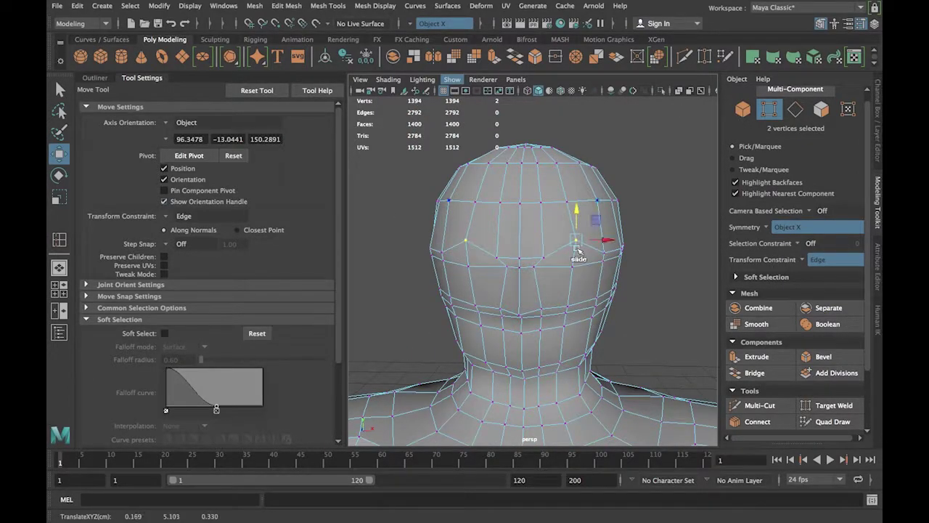
left_click_drag(545, 215, 545, 211)
mouse_move(538, 312)
left_mouse_down("alt")
mouse_move(462, 324)
mouse_move(539, 316)
left_mouse_up("alt")
Turn the transform constraint off and adjust the centre vertex at the nose bridge.
left_click(521, 250)
left_click_drag(479, 305, 607, 295, "alt")
left_click(822, 264)
left_click(822, 270)
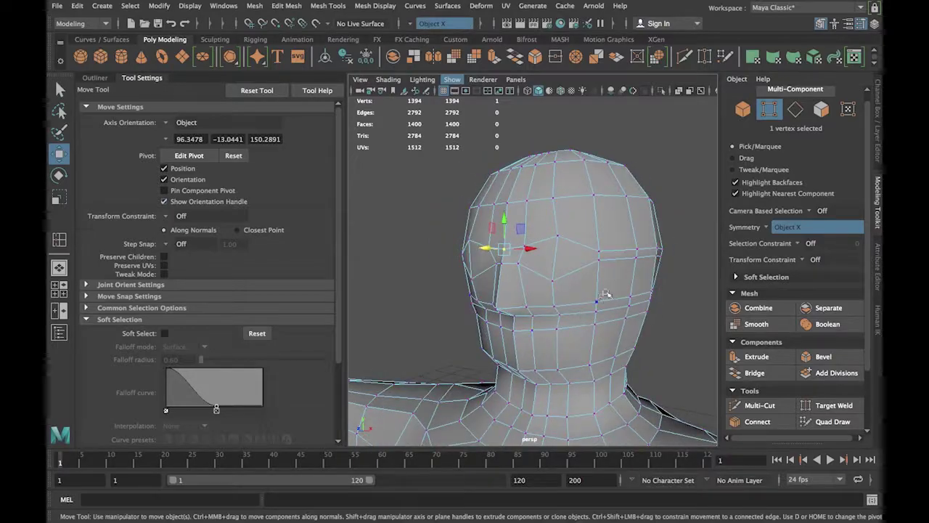
Set the transform constraint to Edge Slide and slide the mirrored cheek, mouth-side and brow vertices along their edges.
left_click_drag(591, 330, 607, 352, "alt")
left_click(813, 261)
left_click(816, 273)
left_click_drag(600, 266, 628, 237)
left_click_drag(606, 325, 501, 328, "alt")
left_click_drag(586, 263, 585, 255)
left_click_drag(516, 327, 584, 320, "alt")
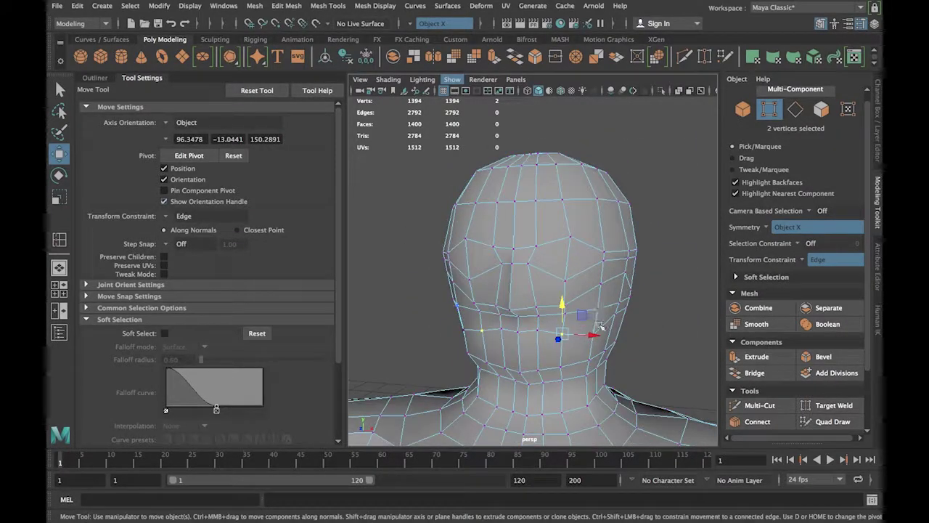
left_click_drag(482, 281, 530, 372, "alt")
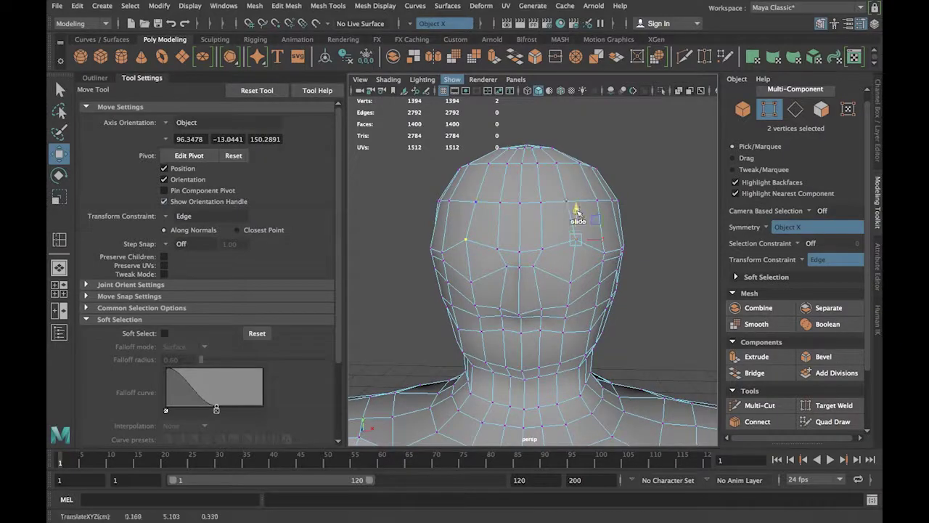
left_click(575, 243)
Turn the transform constraint off and move the mirrored mouth-side and jawline vertices to shape the lower face.
left_click_drag(559, 276, 617, 341, "alt")
left_click_drag(549, 340, 558, 341)
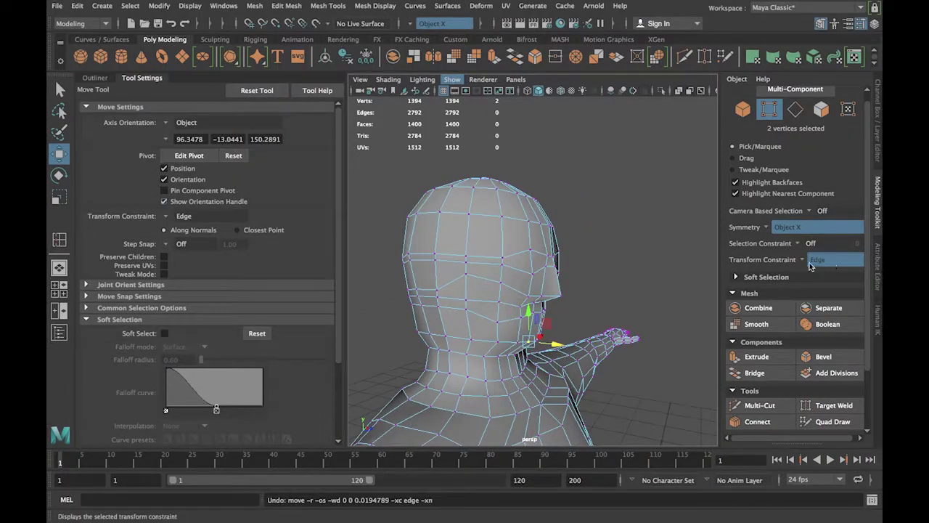
left_click_drag(540, 373, 574, 396, "alt")
scroll(569, 402, "up", 3)
left_click(506, 398)
left_click_drag(524, 411, 590, 406, "alt")
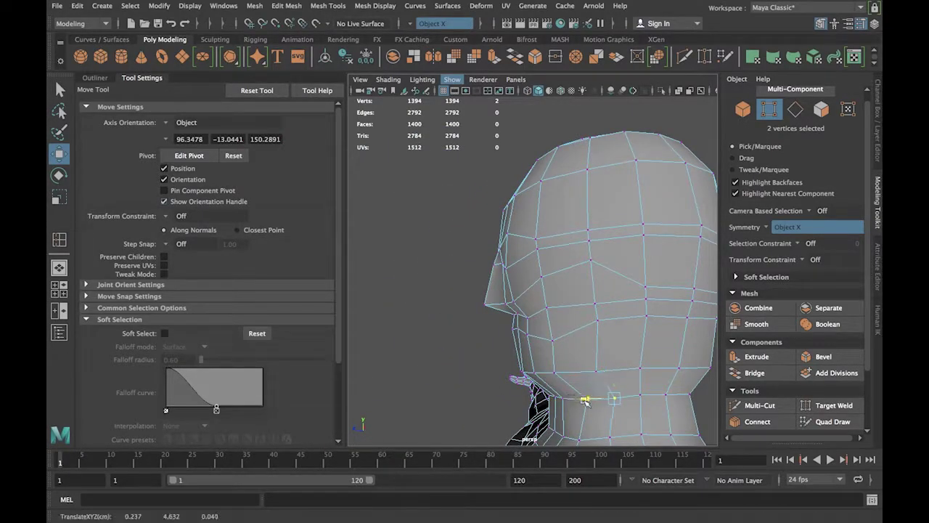
left_click_drag(579, 374, 592, 392, "alt")
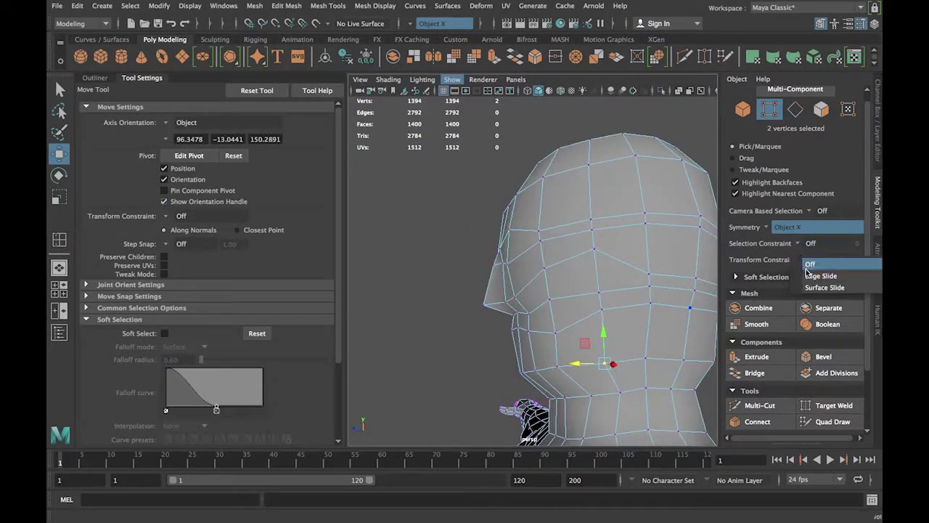
Slide the mirrored vertices on the sides of the head along their edges using the Edge Slide constraint.
left_click_drag(675, 353, 599, 371, "alt")
left_click(508, 332)
left_click_drag(511, 298, 508, 323, "alt")
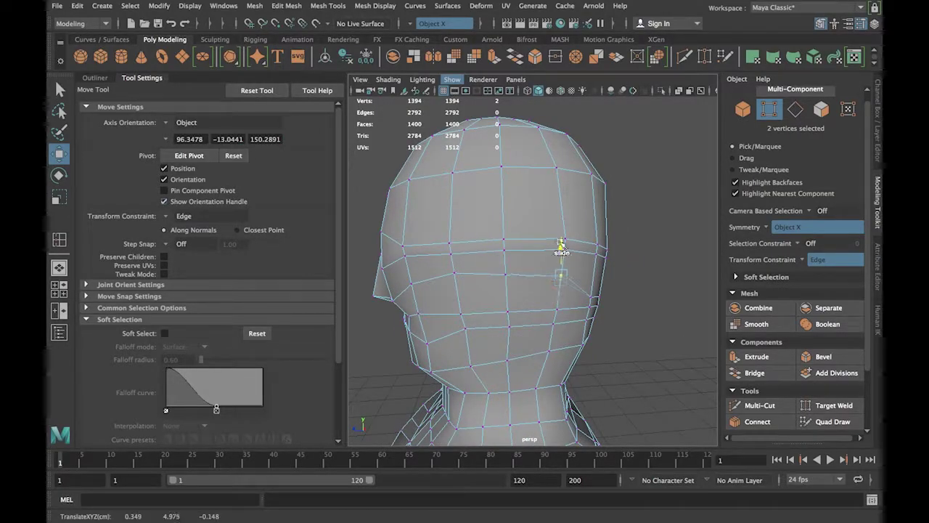
Insert an edge loop around the head at mid-nose height and return to vertex selection.
left_click_drag(512, 270, 459, 268, "alt")
left_click(326, 5)
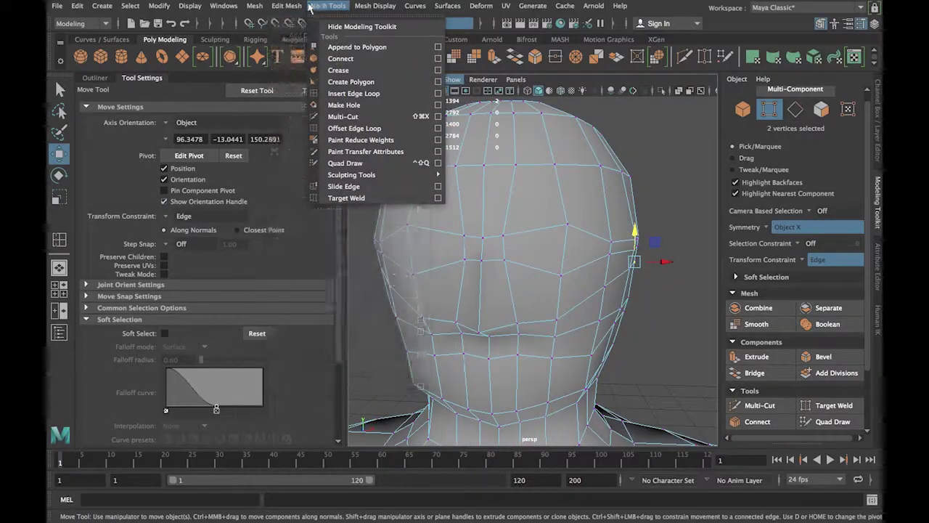
left_click(332, 95)
left_click(479, 300)
mouse_move(488, 347)
left_mouse_down("alt")
mouse_move(448, 357)
mouse_move(494, 341)
left_mouse_up("alt")
key("q")
left_click(568, 321)
left_click_drag(567, 321, 488, 302, "alt")
left_click(468, 292)
right_click_drag(464, 176, 423, 179)
left_click_drag(501, 309, 425, 319, "alt")
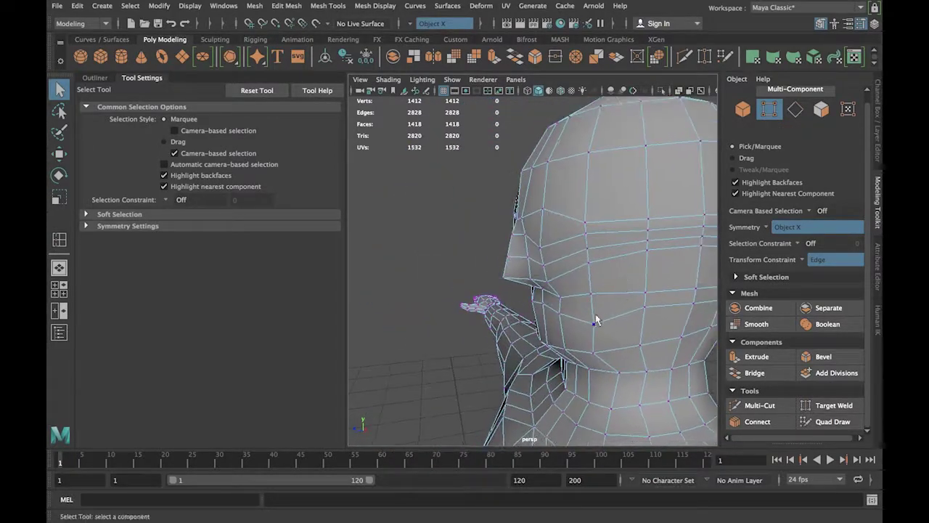
Insert three evenly spaced edge loops around the head at mouth height using the Multiple edge loops option.
left_click_drag(602, 317, 660, 307, "alt")
left_click(292, 6)
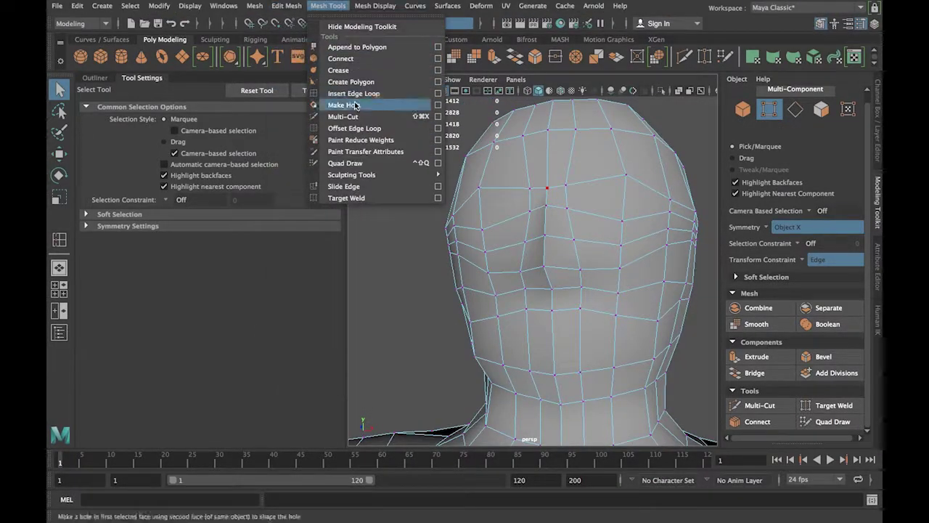
left_click(341, 83)
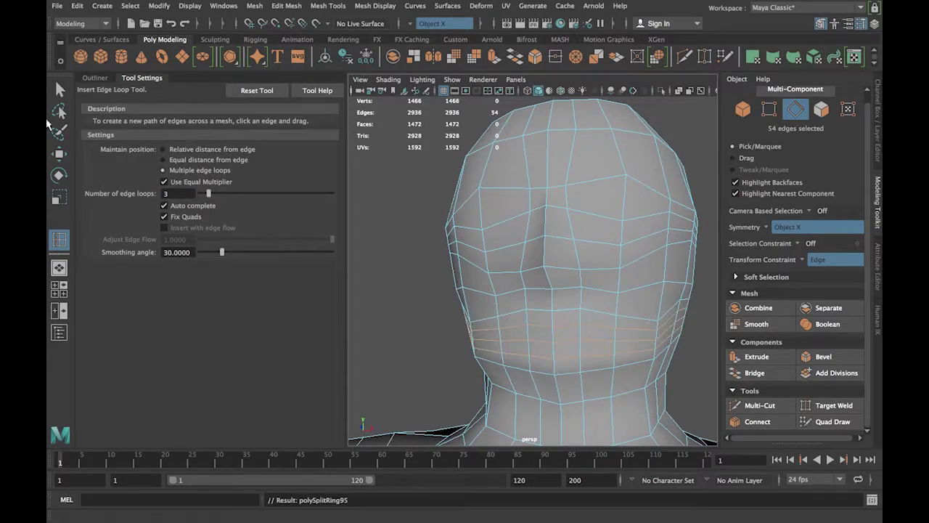
left_click(58, 90)
Slide the vertices of the upper lip and mouth corners along their edges to outline the mouth.
left_click_drag(443, 320, 466, 338, "alt")
middle_click_drag(581, 376, 523, 332, "alt")
right_click(522, 332, "ctrl")
mouse_move(523, 332)
right_mouse_down("alt")
mouse_move(545, 326)
mouse_move(534, 321)
right_mouse_up("alt")
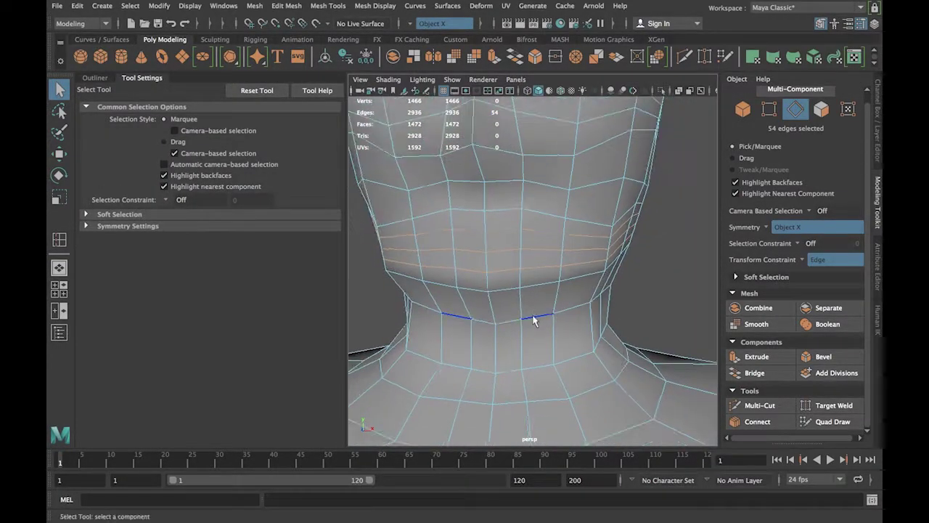
middle_click_drag(534, 321, 576, 337, "alt")
right_click_drag(578, 255, 536, 254)
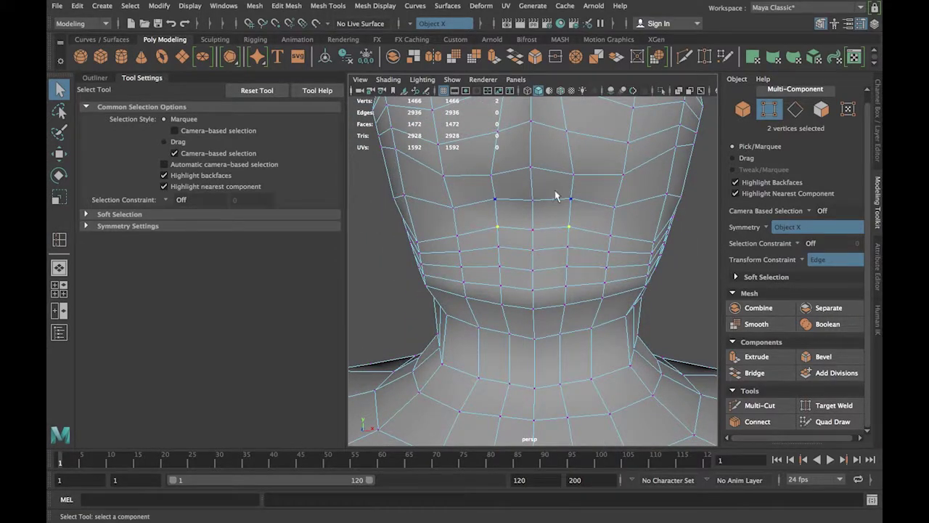
key("w")
left_click(533, 229)
left_click_drag(571, 198, 534, 190)
left_click(608, 251)
left_click_drag(611, 221, 553, 301)
Adjust the front chin vertices, first with Edge Slide and then with the transform constraint off.
left_click(554, 294)
left_click(536, 295, "shift")
left_click_drag(544, 266, 542, 268)
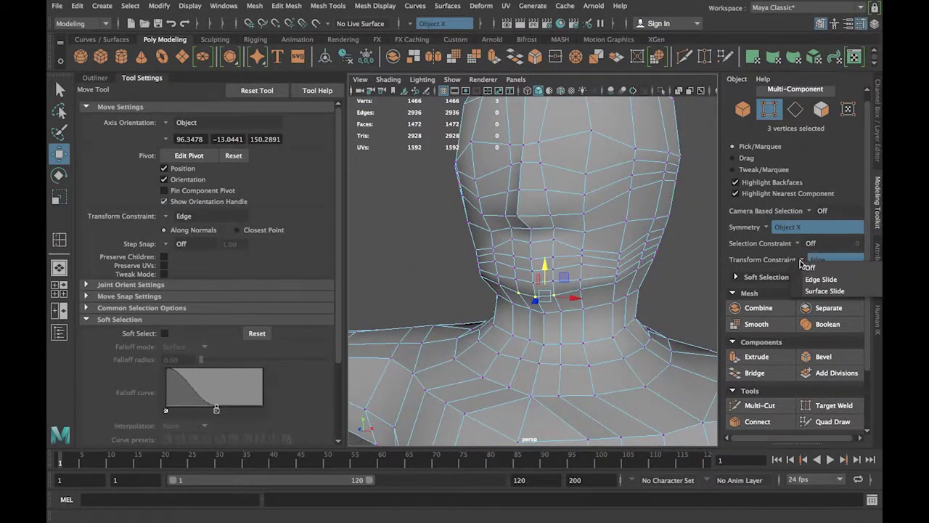
left_click(809, 267)
left_click_drag(617, 312, 532, 316, "alt")
left_click_drag(564, 271, 565, 273)
Slide the mirrored vertices beside the mouth upward along their edges with the Edge Slide constraint.
left_click(601, 299)
left_click_drag(573, 317, 594, 322, "alt")
left_click(610, 263)
left_click(805, 259)
left_click(809, 278)
left_click_drag(610, 232, 609, 220)
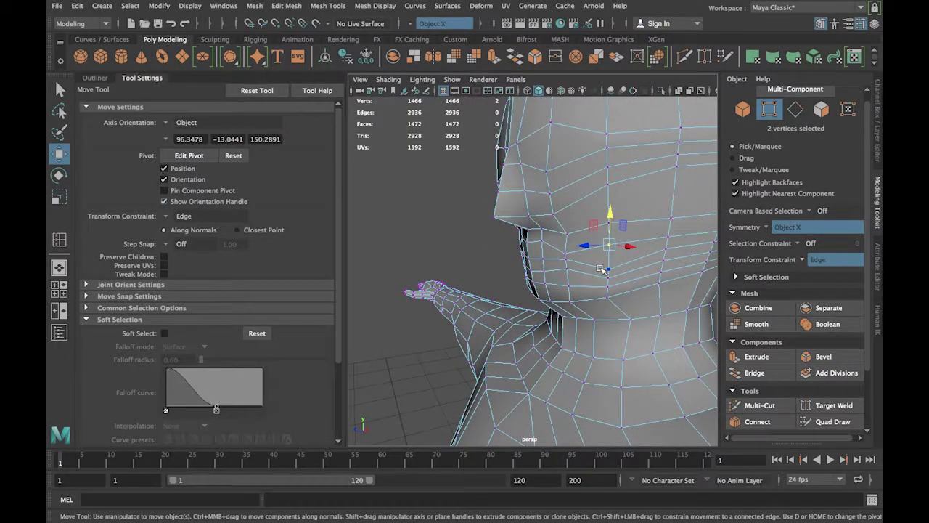
left_click_drag(608, 257, 610, 245)
Weld the mirrored vertices at the mouth corners together with Target Weld.
left_click_drag(610, 287, 695, 348, "alt")
left_click(830, 405)
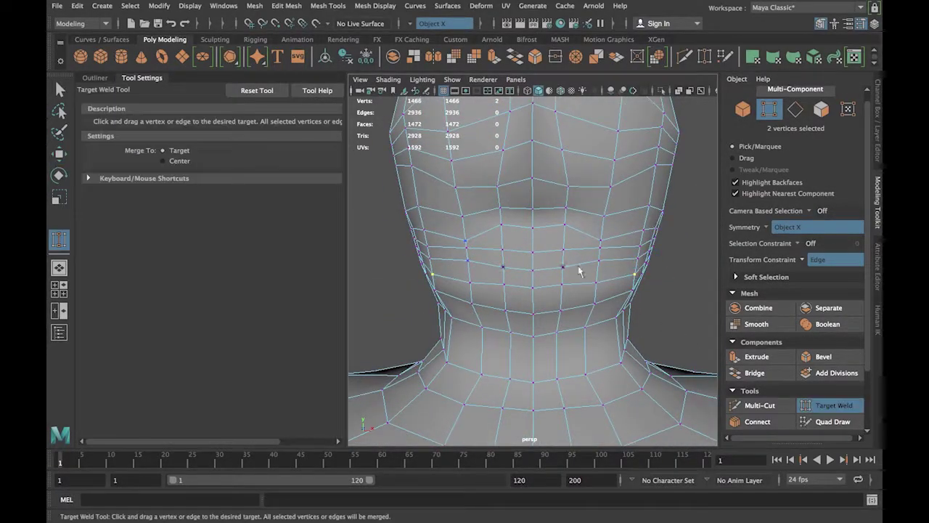
left_click_drag(613, 320, 614, 291, "alt")
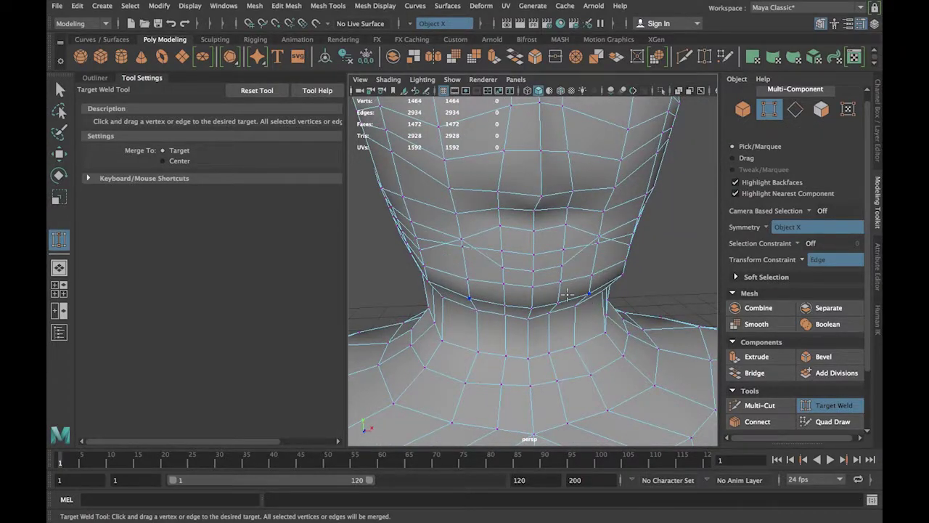
left_click_drag(595, 251, 595, 254)
mouse_move(596, 254)
left_mouse_down("alt")
mouse_move(602, 270)
mouse_move(601, 238)
mouse_move(602, 261)
left_mouse_up("alt")
Slide the mirrored lip vertices upward along their edges to refine the mouth shape.
key("q")
left_click(564, 225)
key("w")
left_click_drag(565, 214, 592, 229)
middle_click_drag(565, 267, 562, 236)
Weld mirrored vertices between the closely spaced edge rows at the side and back of the jaw with Target Weld.
scroll(625, 308, "down", 5)
left_click_drag(624, 308, 559, 299, "alt")
left_click(617, 280)
scroll(616, 280, "up", 5)
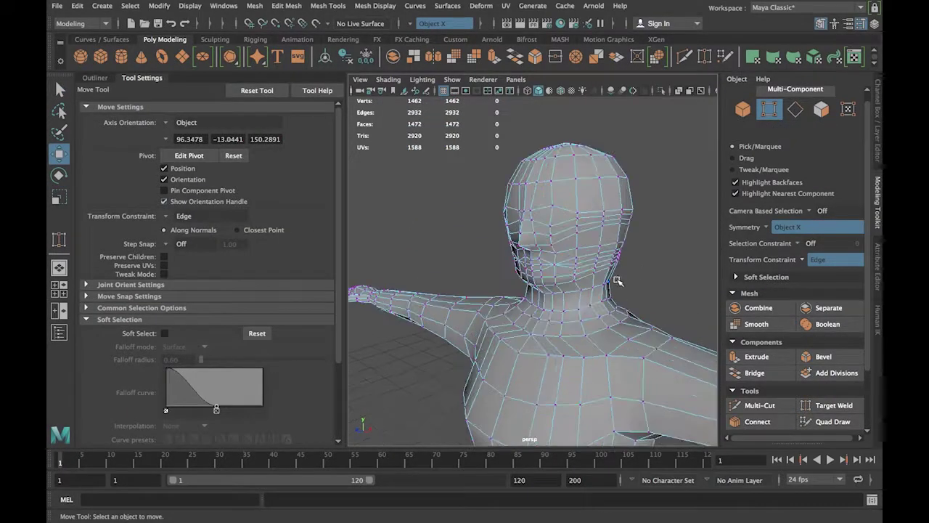
left_click_drag(617, 281, 586, 297, "alt")
left_click(828, 404)
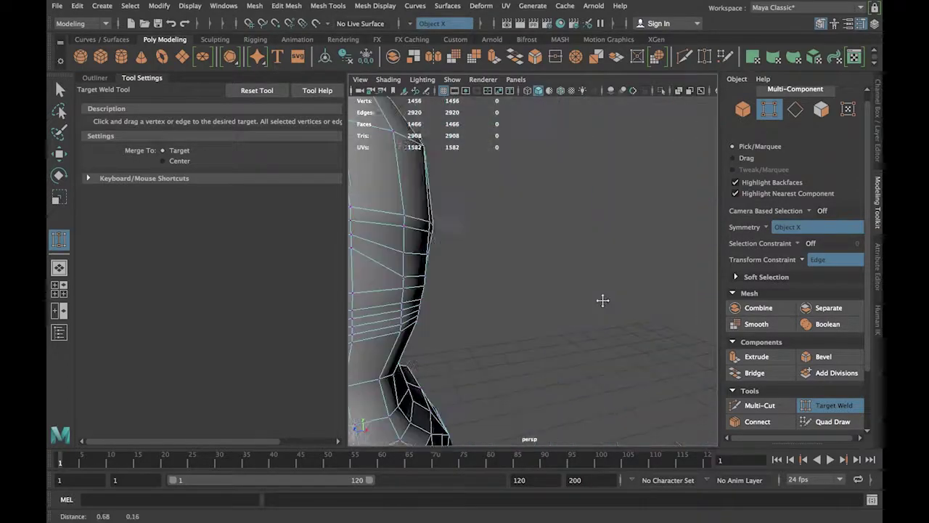
right_click_drag(602, 301, 610, 208, "alt")
left_click_drag(636, 215, 634, 213)
left_click_drag(673, 246, 632, 249, "alt")
left_click_drag(561, 238, 561, 231)
left_click_drag(639, 240, 579, 242, "alt")
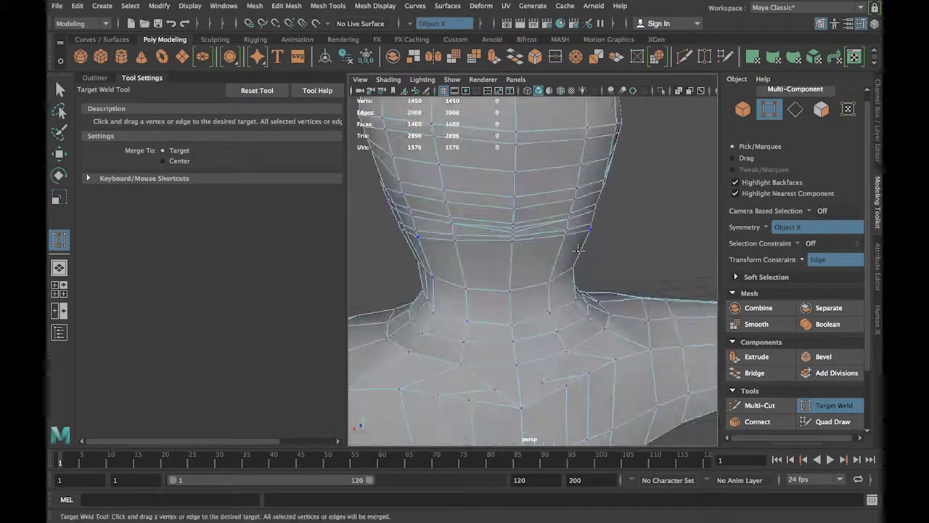
Merge the surplus vertices of the doubled edge rows around the lower back and sides of the head with Target Weld.
right_click_drag(578, 242, 617, 240, "alt")
left_click_drag(485, 211, 487, 211)
left_click_drag(501, 229, 606, 236, "alt")
right_click_drag(606, 237, 501, 274, "alt")
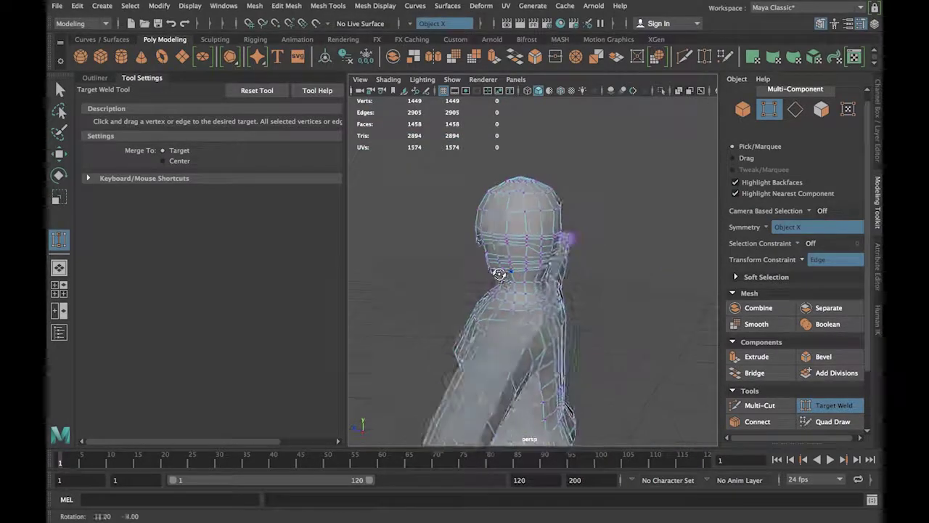
left_click_drag(502, 274, 631, 261, "alt")
right_click_drag(537, 271, 626, 239, "alt")
left_click_drag(633, 258, 570, 239, "alt")
mouse_move(568, 238)
left_mouse_down()
mouse_move(569, 228)
mouse_move(564, 239)
left_mouse_up()
left_click_drag(564, 239, 540, 260)
left_click_drag(539, 253, 538, 242)
left_click_drag(575, 273, 512, 263, "alt")
left_click_drag(512, 253, 510, 242)
left_click_drag(569, 268, 532, 271, "alt")
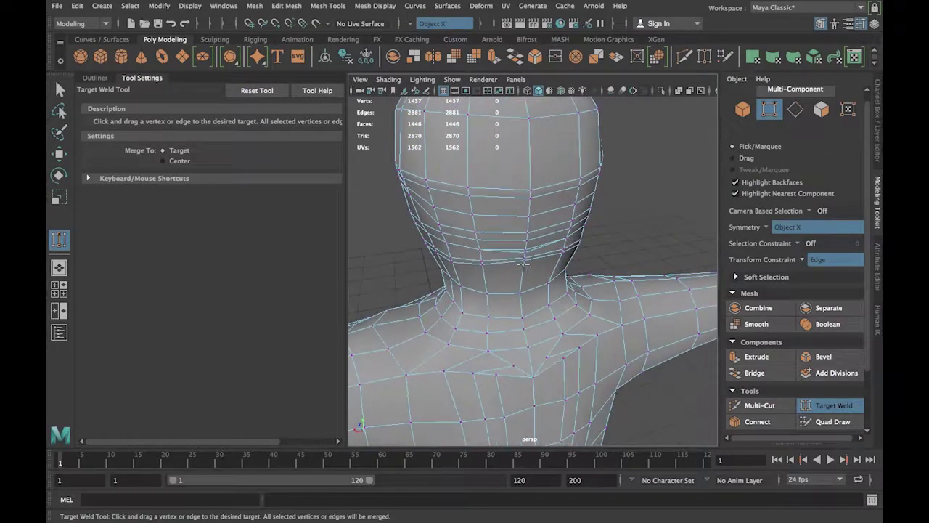
Weld the remaining doubled vertices above the nape to finish removing the extra edge row.
right_click_drag(532, 271, 523, 254, "alt")
left_click_drag(523, 254, 522, 206, "alt")
left_click_drag(494, 271, 519, 269, "alt")
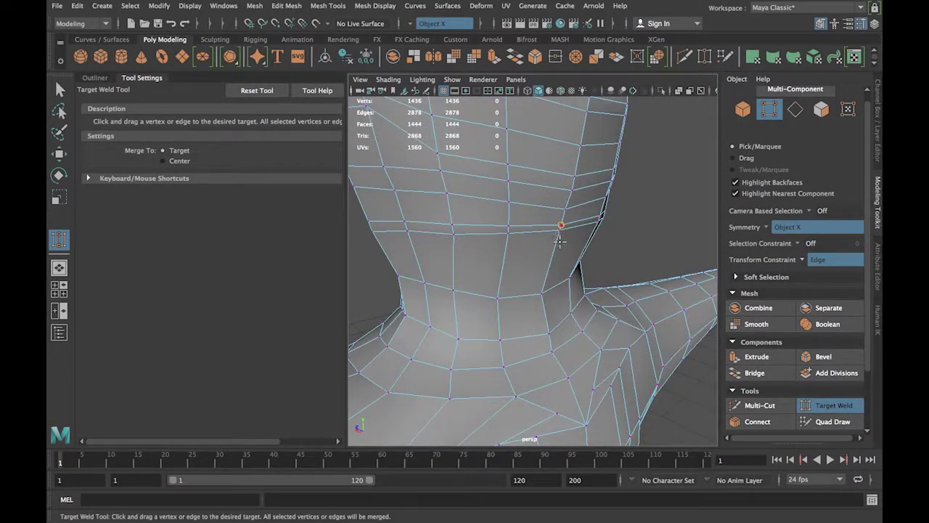
left_click_drag(454, 245, 453, 236)
left_click_drag(461, 266, 551, 268, "alt")
left_click_drag(552, 260, 552, 257)
left_click_drag(488, 276, 552, 276, "alt")
scroll(607, 275, "down", 4)
Slide the row of mirrored vertices around the side of the head upward with the Edge constraint to even the spacing.
left_click(60, 89)
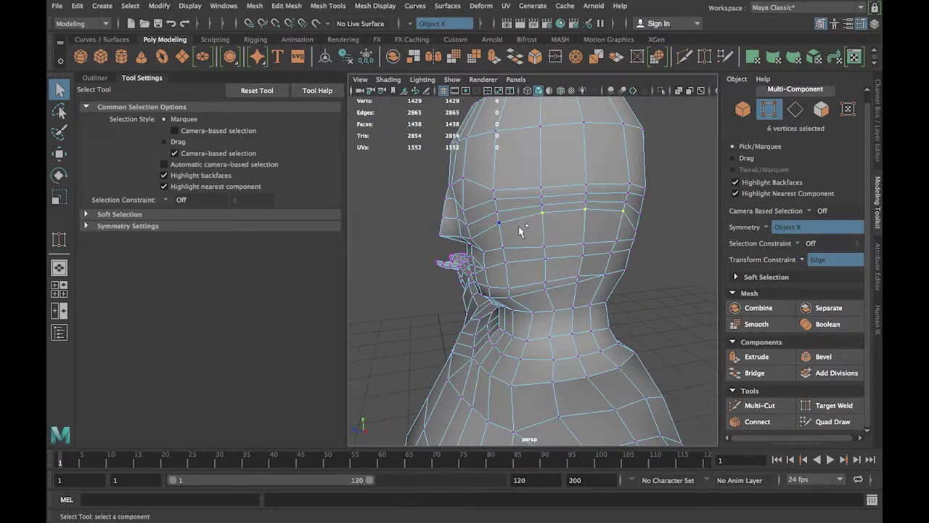
key("e")
key("w")
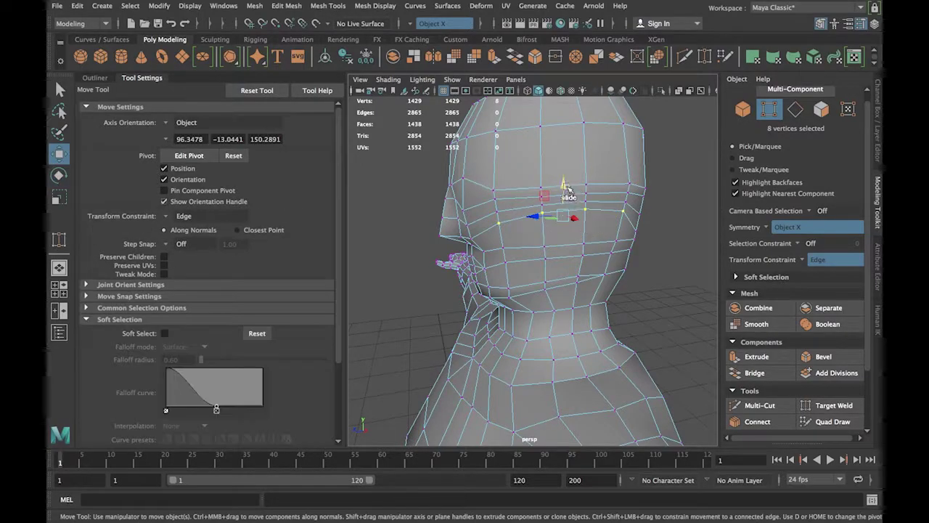
left_click(629, 183, "shift")
left_click_drag(573, 156, 574, 185)
mouse_move(578, 164)
left_mouse_down()
mouse_move(600, 192)
mouse_move(580, 154)
left_mouse_up()
left_click_drag(581, 154, 385, 300, "alt")
Slide the mirrored vertices at the lower back of the head along their edges to even out the rows.
left_click(593, 190)
left_click_drag(569, 288, 476, 284, "alt")
left_click(509, 267)
left_click_drag(509, 231, 544, 278)
left_click(476, 265)
left_click(542, 267)
left_click_drag(541, 236, 574, 278)
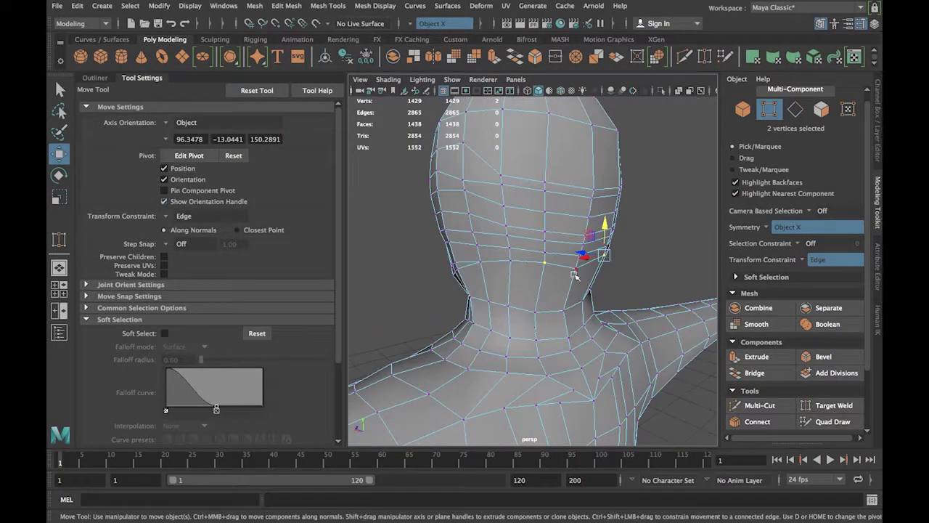
mouse_move(581, 247)
left_mouse_down("alt")
mouse_move(552, 286)
mouse_move(575, 259)
left_mouse_up("alt")
Turn off the transform constraint and move the vertices at the back of the head to round its profile.
left_click(835, 259)
left_click(819, 264)
left_click_drag(639, 283, 541, 252, "alt")
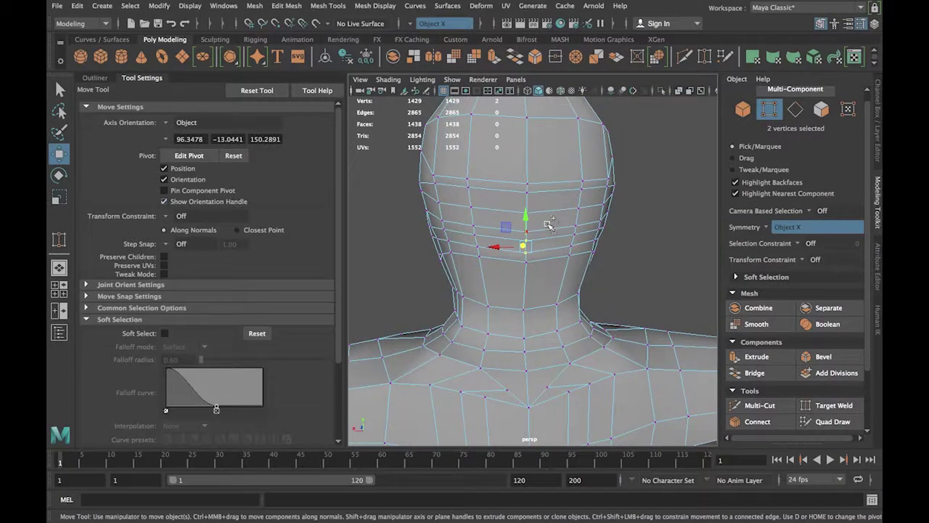
left_click_drag(662, 314, 652, 313, "alt")
left_click_drag(595, 205, 605, 204)
left_click_drag(653, 290, 642, 289, "alt")
left_click(640, 144)
left_click_drag(609, 146, 603, 147)
Set the transform constraint to Edge and slide the upper back-of-head vertices upward along their edges.
left_click(640, 208)
left_click(804, 259)
left_click(817, 275)
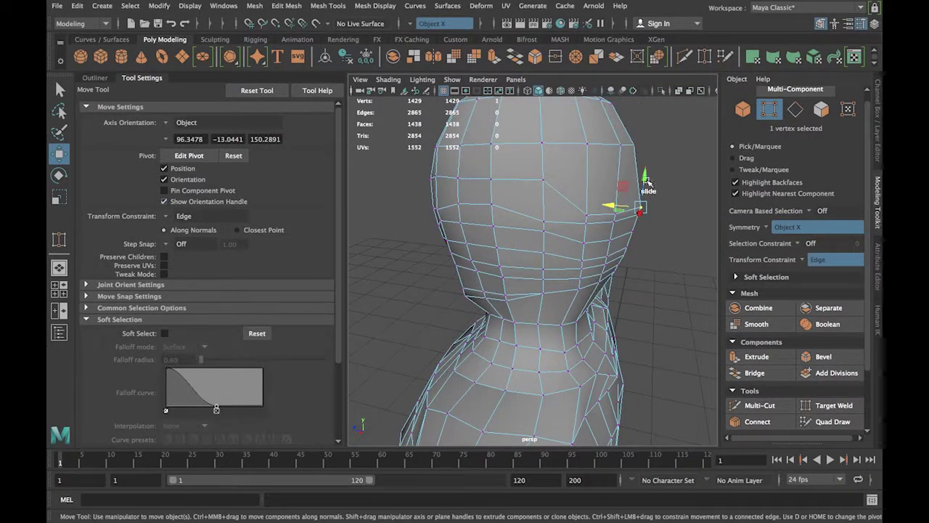
left_click_drag(586, 182, 591, 148)
left_click_drag(610, 190, 490, 154, "alt")
left_click(487, 198)
left_click_drag(541, 207, 556, 186, "alt")
left_click(632, 164)
left_click_drag(571, 189, 531, 200)
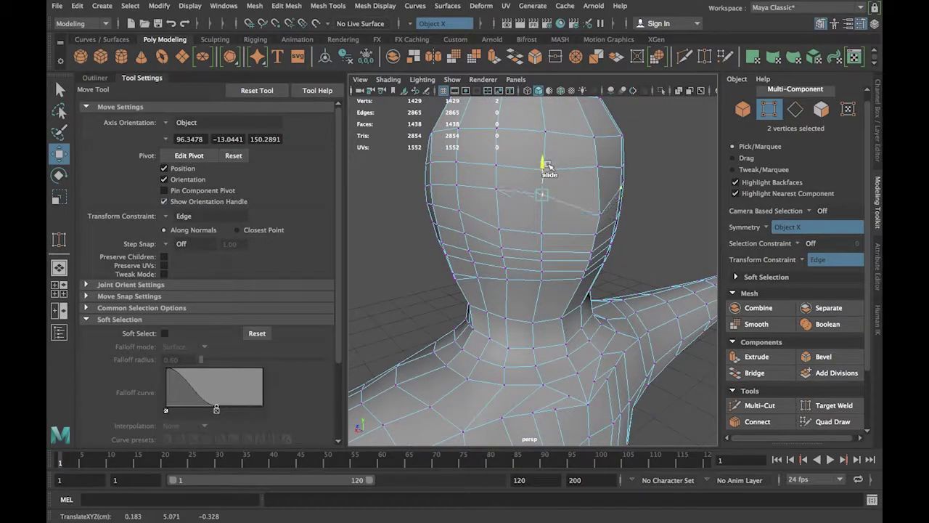
Level the remaining edge row across the back of the head by sliding its vertices upward, undoing one unwanted change.
left_click_drag(603, 187, 604, 171)
left_click_drag(601, 231, 557, 212, "alt")
left_click(558, 193)
left_click_drag(585, 227, 542, 228, "alt")
left_click(548, 222)
left_click_drag(549, 195, 549, 186)
left_click_drag(524, 247, 544, 266, "alt")
left_click(566, 235)
key("ctrl+z")
left_click(561, 227)
left_click_drag(562, 206, 562, 196)
Enable soft selection, turn off the transform constraint and reshape the back of the head by moving its vertices.
left_click_drag(541, 250, 546, 342, "alt")
key("b")
left_click(835, 259)
left_click(835, 259)
left_click_drag(610, 186, 581, 276)
left_click(568, 186, "shift")
left_click_drag(608, 200, 606, 190)
left_click_drag(658, 267, 599, 247, "alt")
left_click(531, 246)
left_click(571, 241, "shift")
left_click_drag(599, 245, 607, 246)
left_click(612, 270)
Select three vertices down the centre back of the head and adjust their depth with soft selection.
left_click_drag(664, 308, 541, 302, "alt")
left_click(518, 193)
left_click(518, 212, "shift")
left_click(519, 231, "shift")
left_click_drag(512, 269, 606, 232, "alt")
left_click_drag(609, 212, 607, 212)
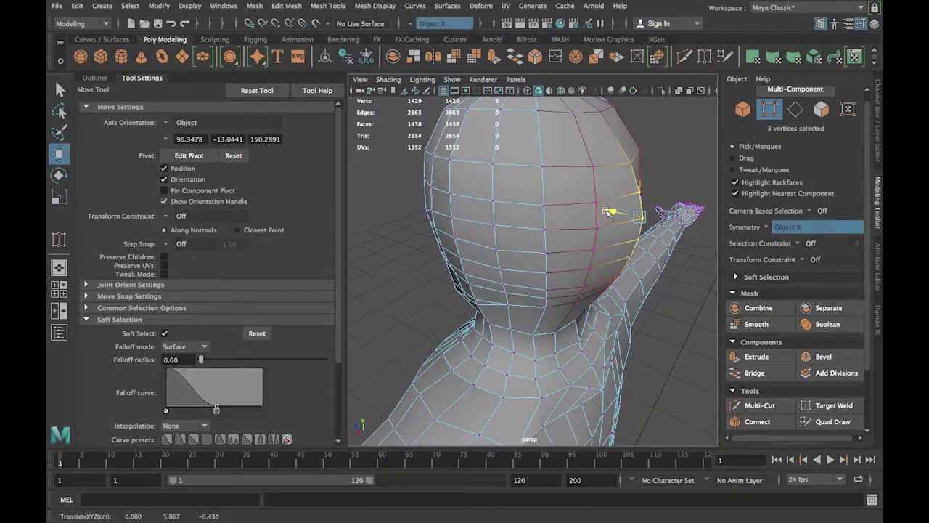
Disable soft selection and adjust single centre vertices to refine the back-of-head profile.
key("b")
left_click(614, 179)
left_click_drag(614, 180, 606, 200, "alt")
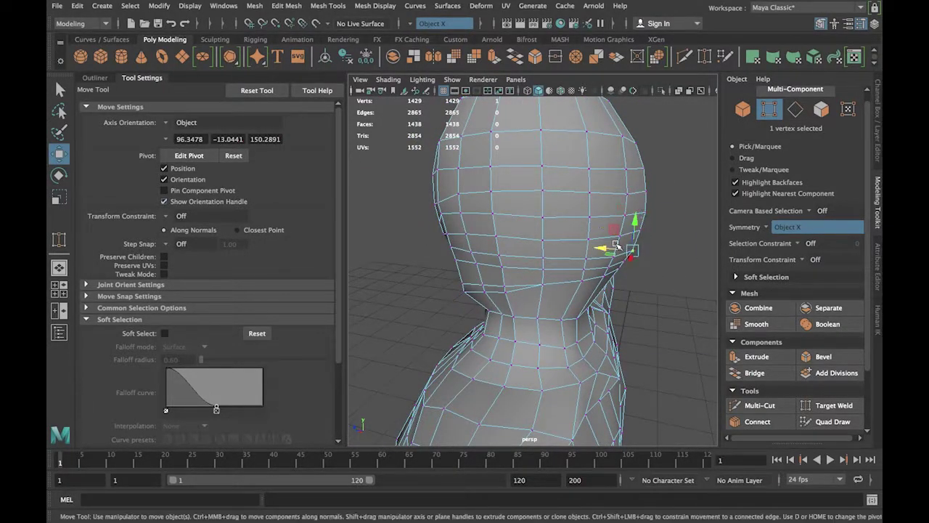
left_click_drag(610, 334, 538, 283, "alt")
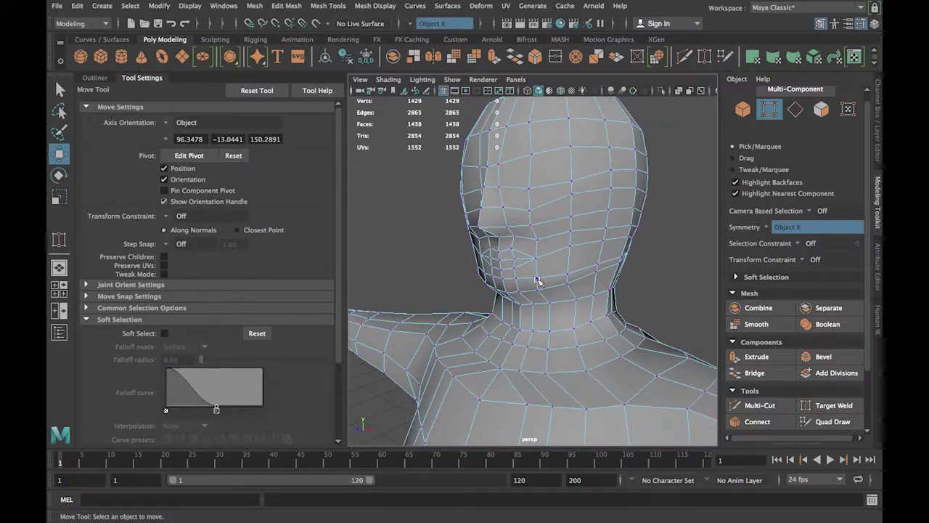
Reposition the mirrored vertices along the jaw and under the chin to refine the jawline.
left_click_drag(571, 242, 605, 341, "alt")
left_click(474, 316)
left_click_drag(474, 284, 471, 251)
left_click_drag(450, 285, 468, 191, "alt")
mouse_move(456, 245)
left_mouse_down("alt")
mouse_move(459, 218)
mouse_move(460, 269)
mouse_move(461, 236)
left_mouse_up("alt")
left_click(459, 268)
left_click(524, 254)
left_click_drag(527, 229, 606, 228)
left_click(603, 256)
left_click(518, 262)
Preview the mesh smoothed in object mode and examine the whole body and the front of the head.
left_click_drag(646, 270, 424, 256, "alt")
scroll(451, 255, "down", 10)
scroll(453, 256, "up", 3)
left_click_drag(535, 266, 428, 291, "alt")
key("3")
key("4")
key("5")
right_click_drag(543, 279, 605, 217)
scroll(649, 400, "down", 4)
mouse_move(649, 400)
left_mouse_down("alt")
mouse_move(637, 395)
mouse_move(676, 396)
mouse_move(536, 405)
mouse_move(629, 400)
left_mouse_up("alt")
left_click(614, 400)
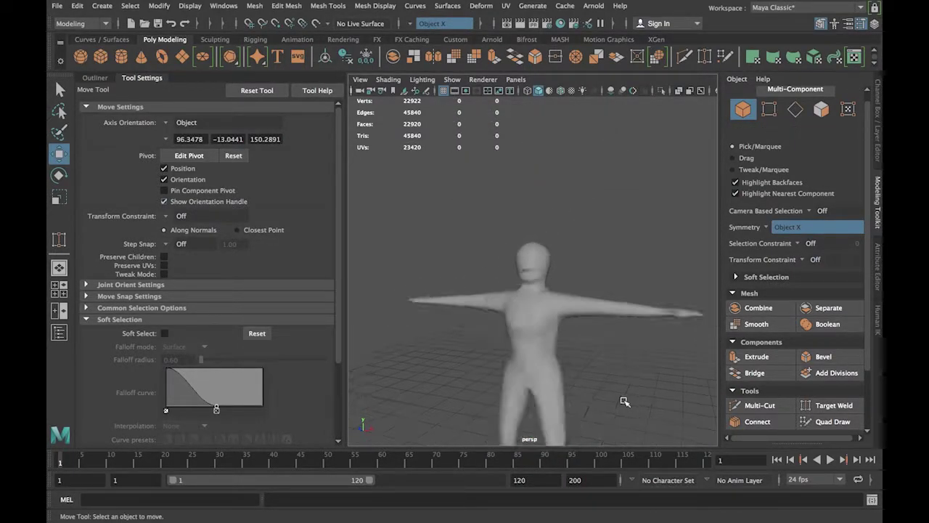
middle_click_drag(629, 400, 631, 379, "alt")
left_click_drag(631, 380, 602, 284, "alt")
scroll(602, 284, "up", 5)
middle_click_drag(602, 284, 560, 311, "alt")
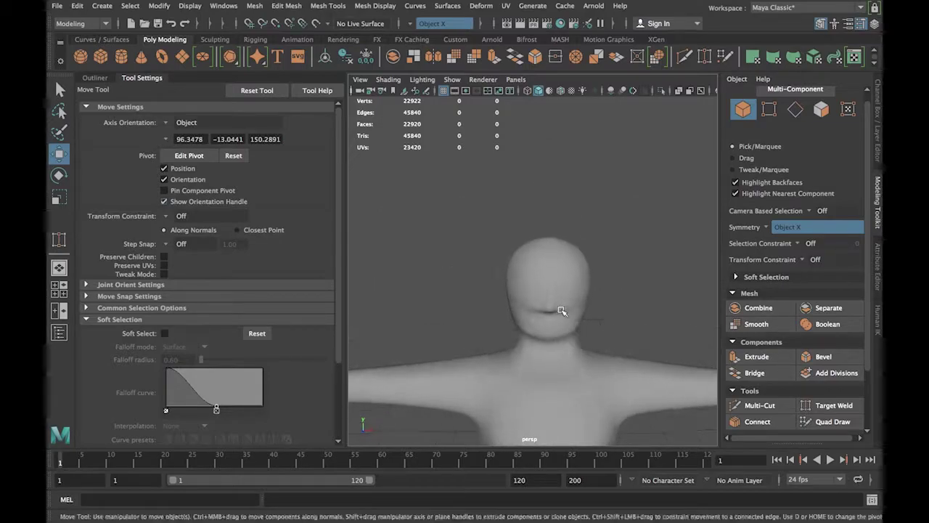
left_click(560, 311)
scroll(601, 291, "up", 3)
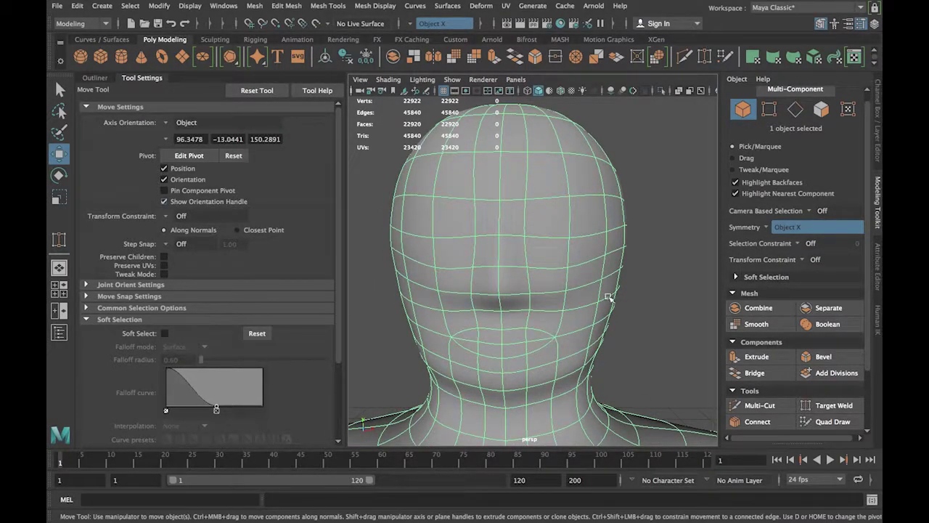
Return to vertex mode without smooth preview and cut mirrored diagonal edges from the brow to the inner eye corners with Multi-Cut.
right_click_drag(569, 187, 512, 187)
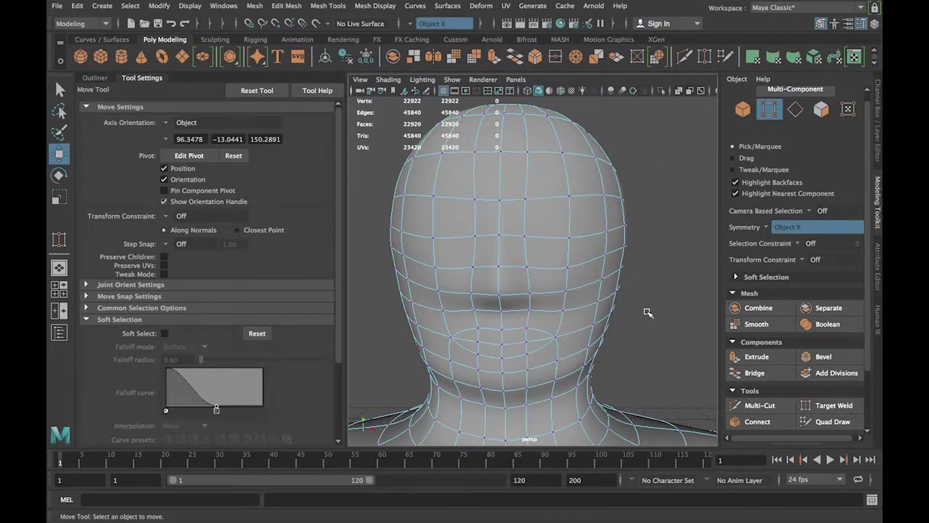
left_click_drag(644, 311, 597, 262, "alt")
left_click(760, 406)
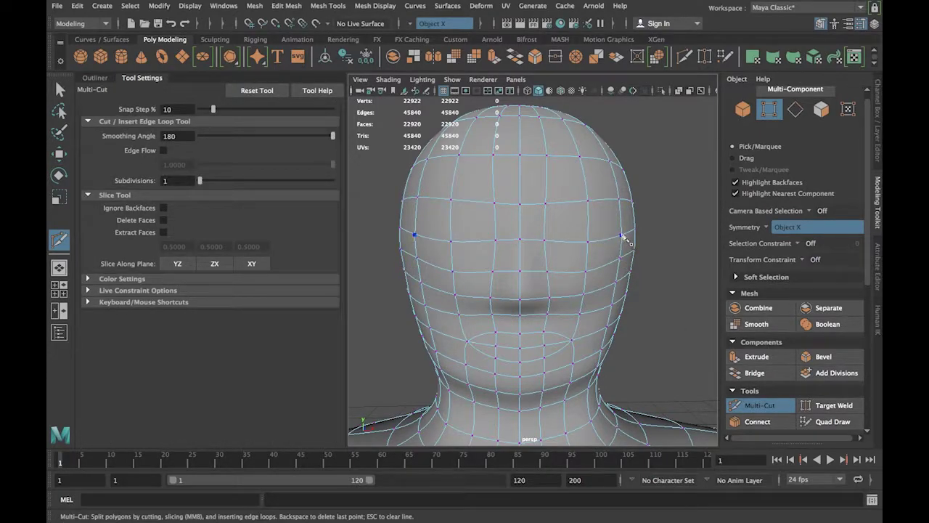
key("1")
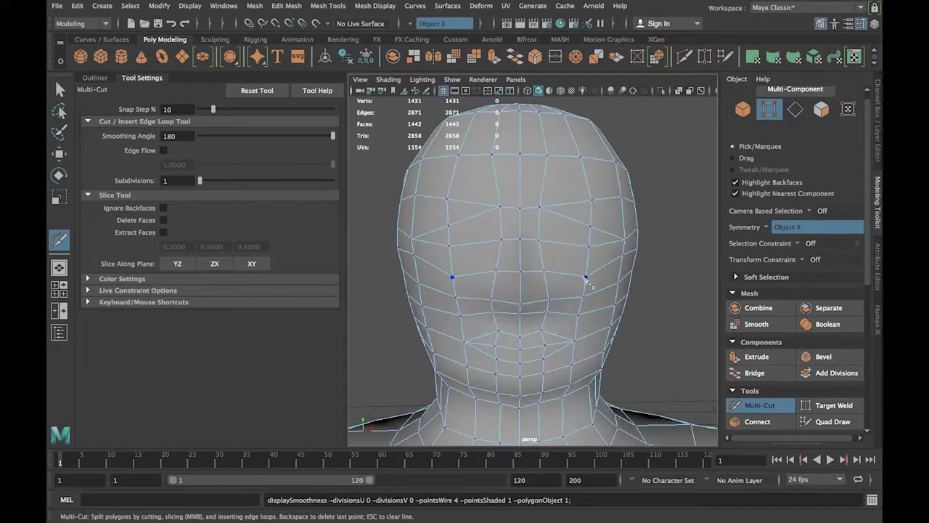
left_click(538, 240)
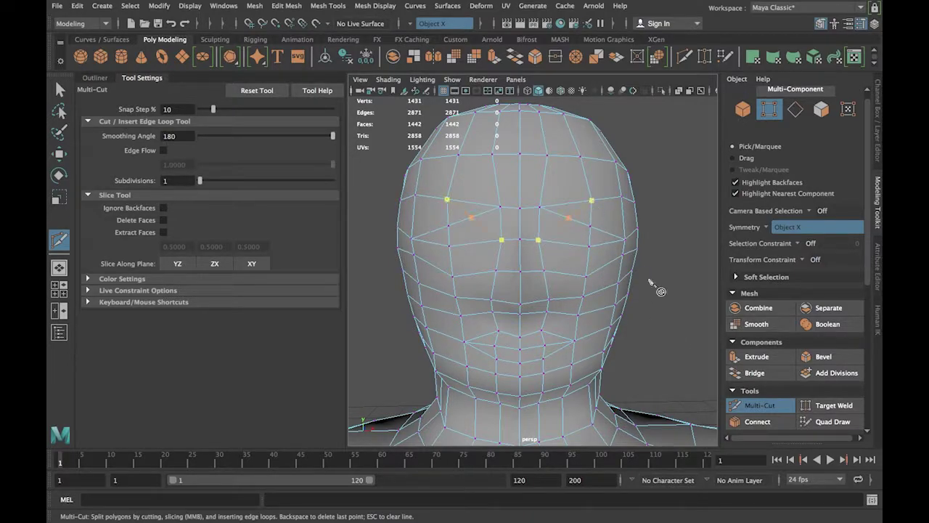
key("q")
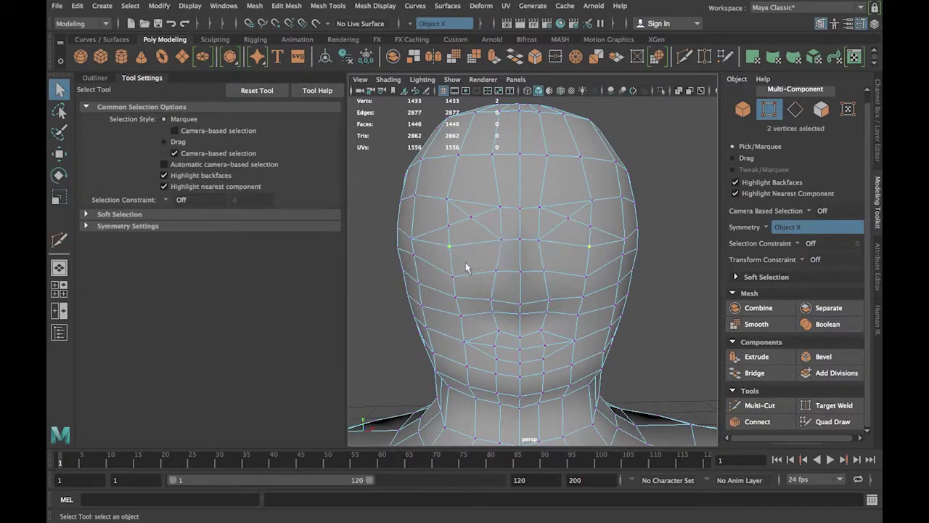
Cut mirrored diagonal edges from the outer eye area through the lower eye line to the side of the nose.
left_click(760, 405)
key("q")
left_click(756, 406)
left_click(496, 271)
key("Return")
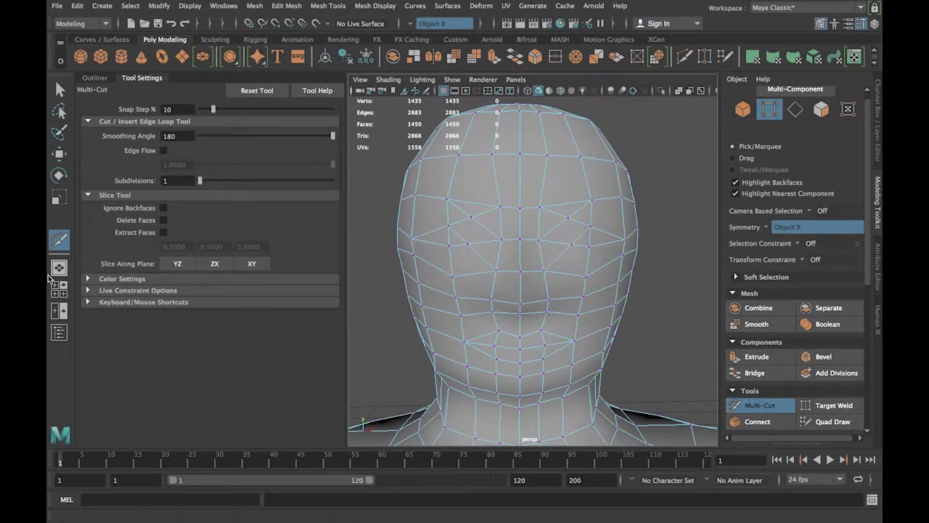
scroll(646, 337, "up", 10)
scroll(646, 338, "down", 10)
key("q")
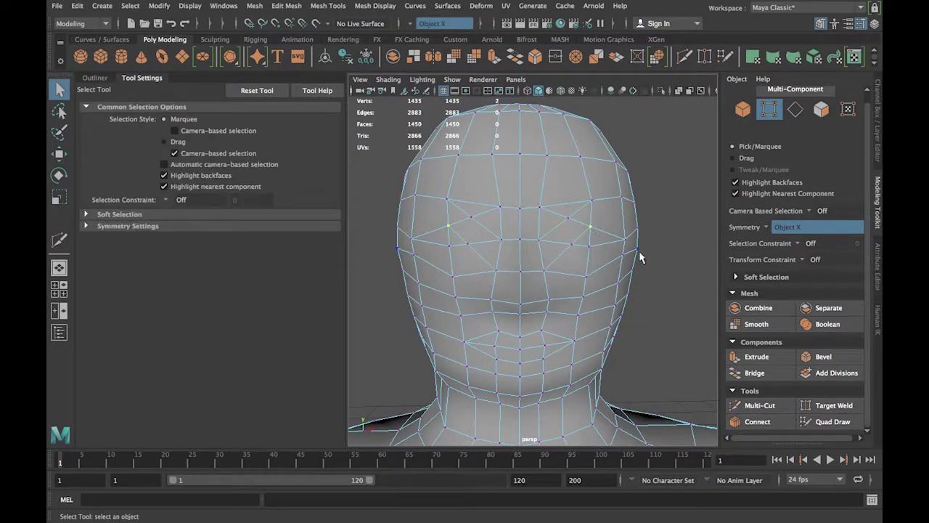
Move the mirrored outer eye vertices outward and raise the inner eye vertices beside the nose bridge.
left_click(591, 225)
key("w")
left_click_drag(617, 226, 630, 246)
left_click(590, 248)
left_click(539, 238)
left_click_drag(539, 209, 538, 199)
Shift the mirrored upper eyelid and brow vertices outward and adjust the vertices beside the nose bridge to shape the eye outline.
left_click(568, 218)
left_click_drag(600, 217, 625, 203)
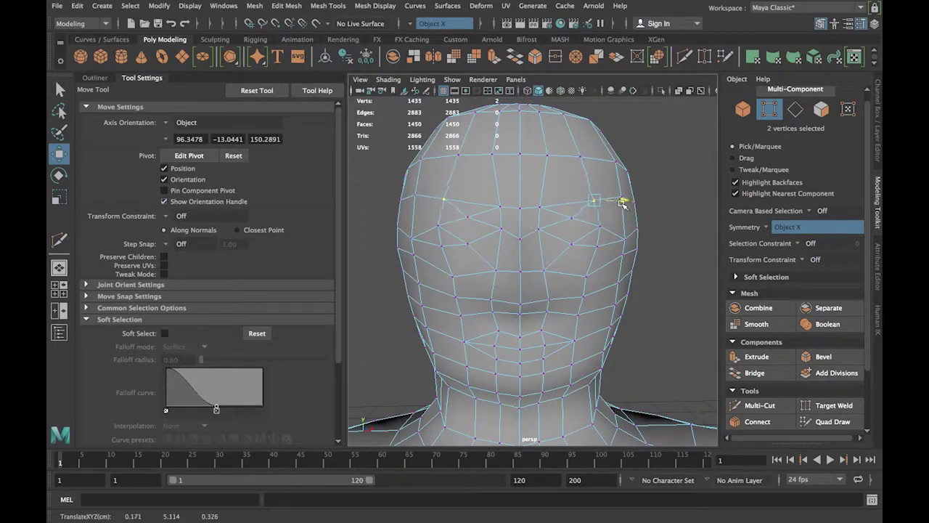
left_click(584, 277)
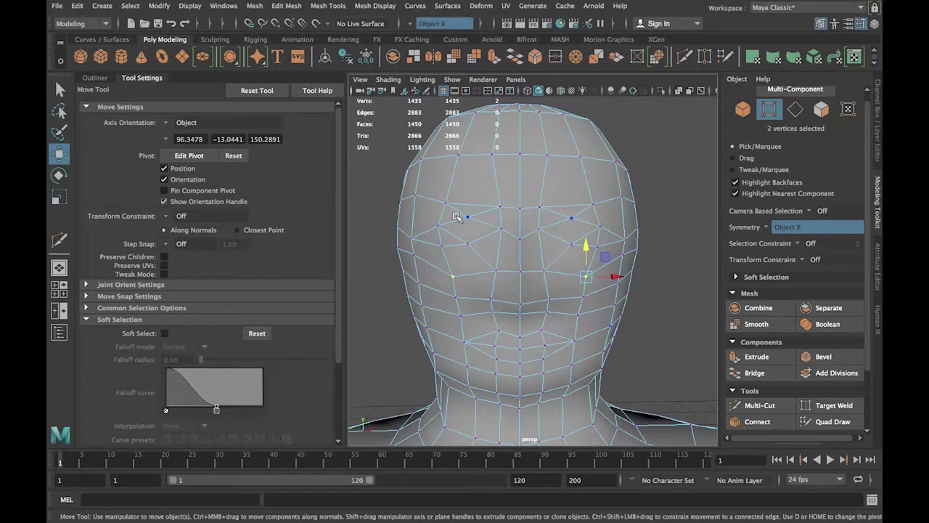
left_click_drag(435, 195, 440, 242)
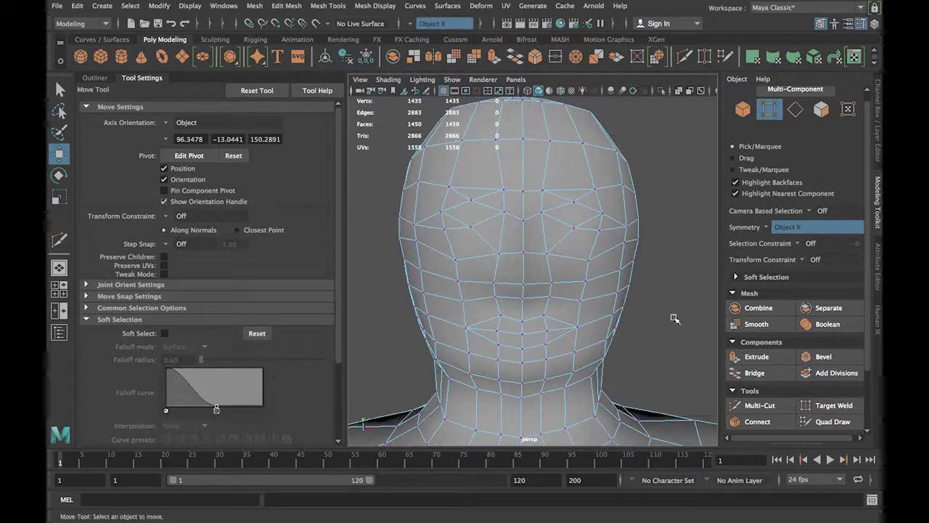
left_click(544, 212, "shift")
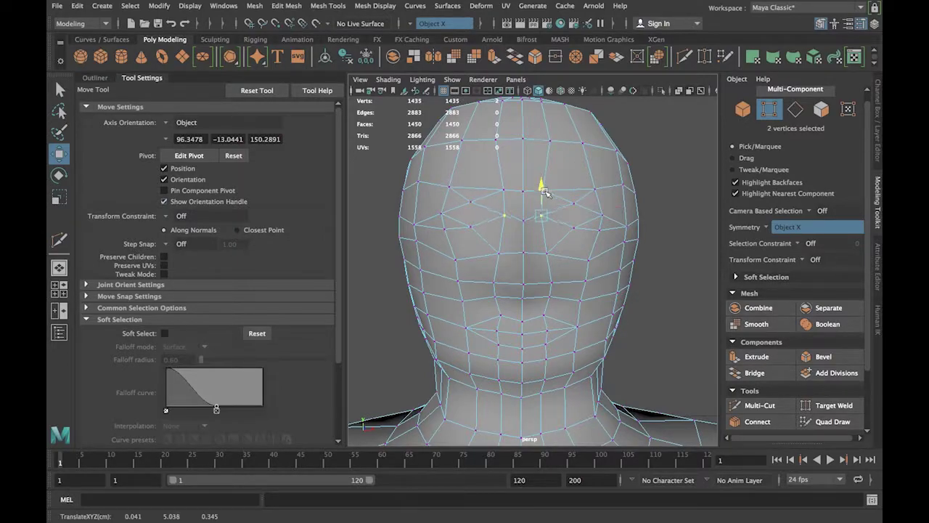
Try to cut mirrored diagonal edges from the inner brow across the forehead with Multi-Cut, and undo them.
scroll(663, 310, "down", 5)
left_click(667, 330)
scroll(665, 329, "up", 3)
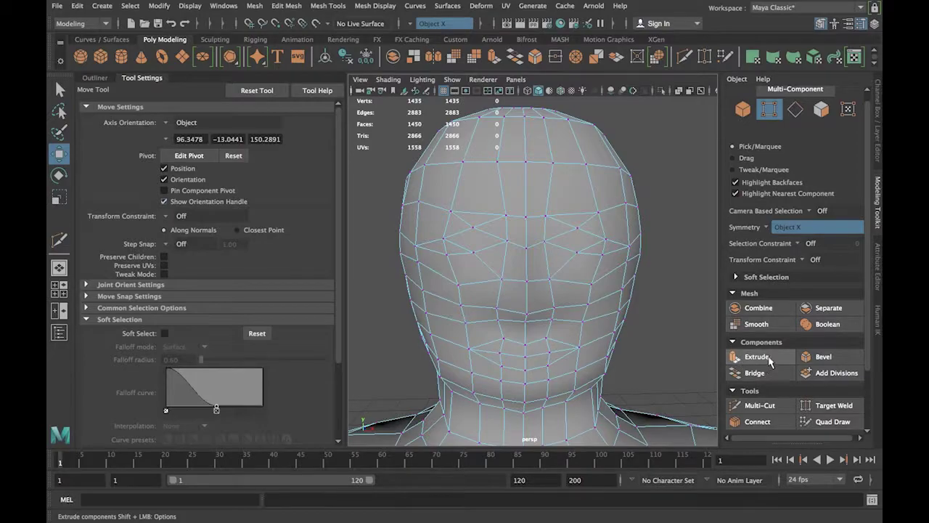
left_click(760, 405)
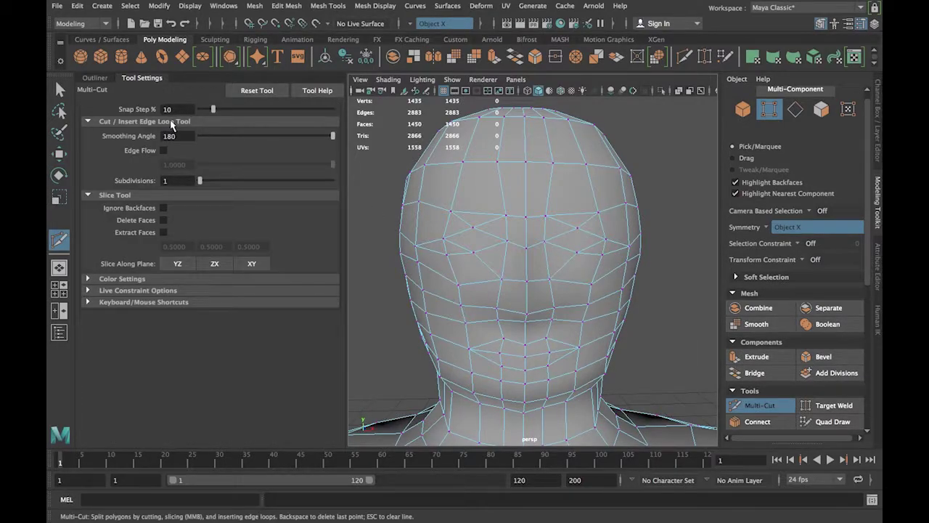
key("q")
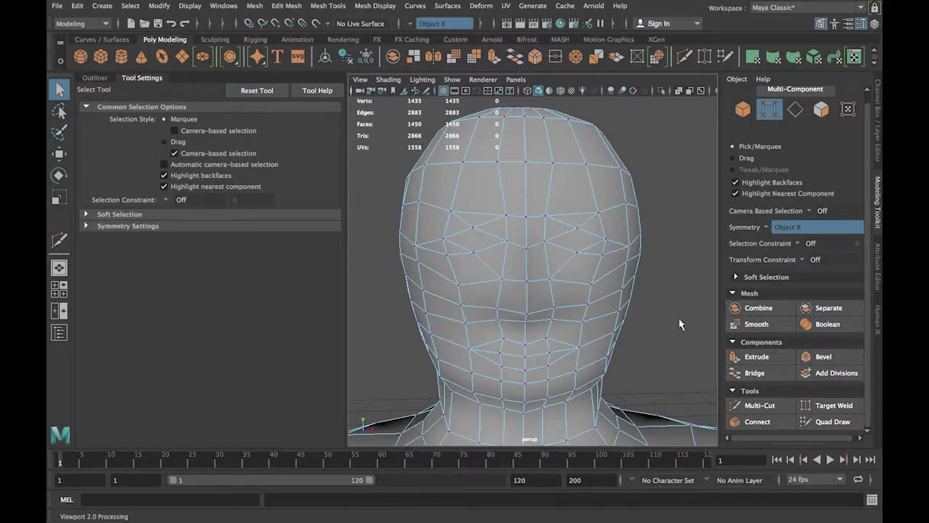
left_click(760, 405)
left_click(60, 89)
left_click(760, 406)
left_click(546, 216)
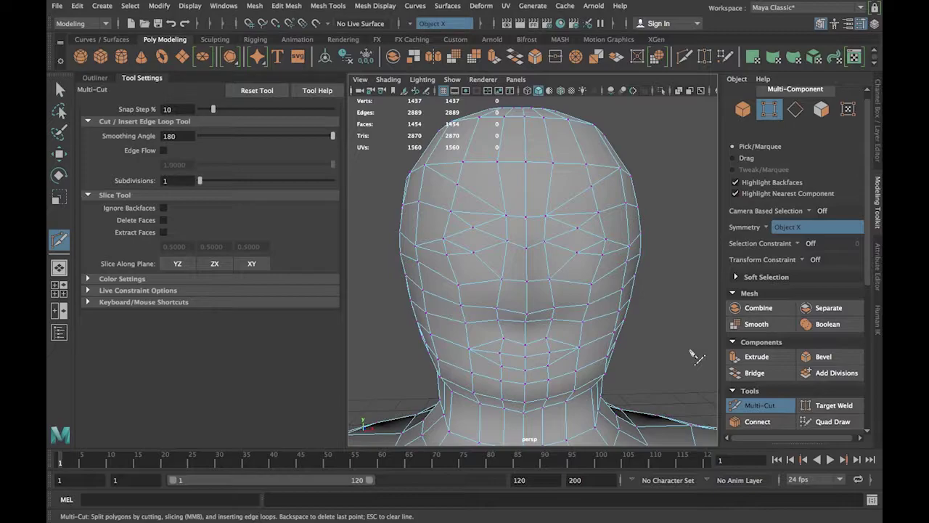
key("ctrl+z")
key("ctrl+z")
key("ctrl+z")
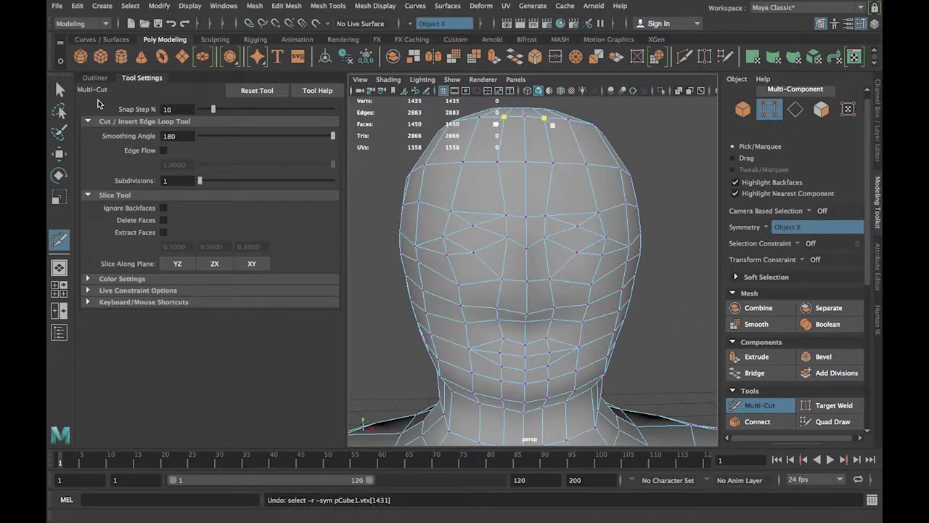
Insert an edge loop around the head just above the brow and cut mirrored diagonals from it to the inner brow.
left_click(255, 5)
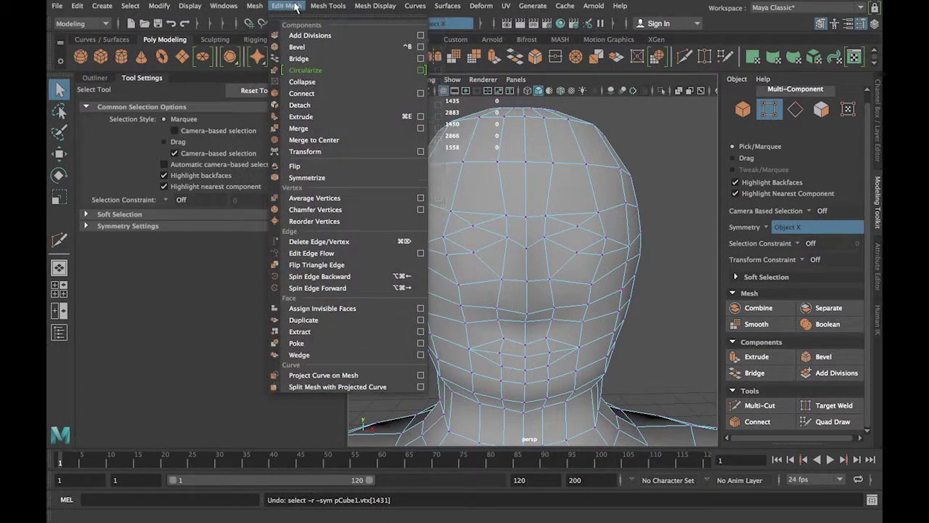
left_click(341, 118)
left_click_drag(507, 191, 506, 197)
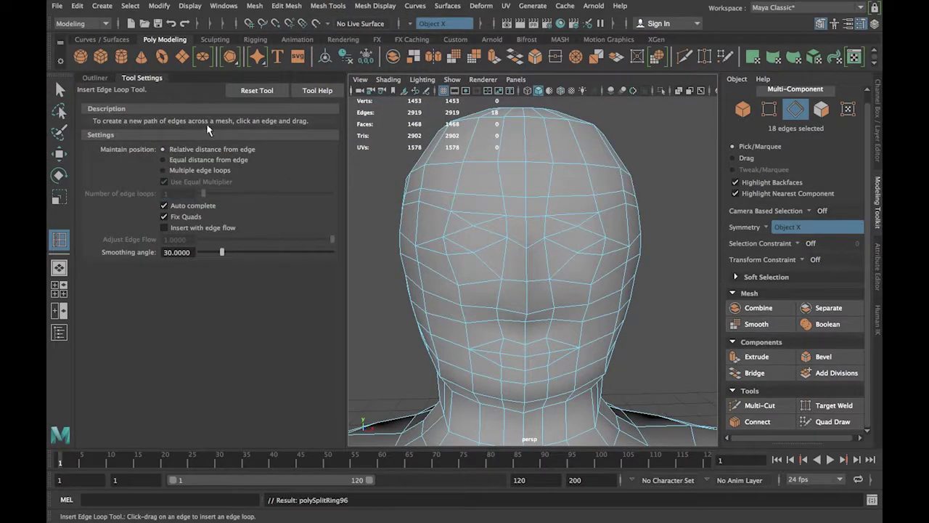
left_click(760, 405)
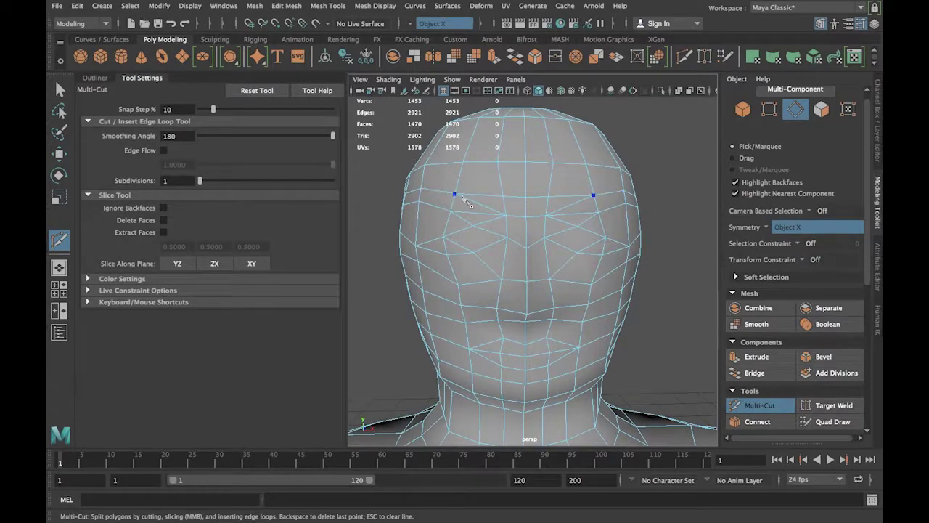
key("q")
Move the mirrored vertices of the lower forehead loop, set the transform constraint to Edge and slide the outer brow vertices.
key("F9")
left_click(454, 194)
key("w")
left_click_drag(491, 196, 613, 204)
left_click(806, 259)
left_click(814, 273)
left_click_drag(611, 245, 644, 290)
Cut mirrored edges around the outer and lower eye area to the centre of the nose bridge with Multi-Cut.
left_click(60, 89)
left_click(757, 405)
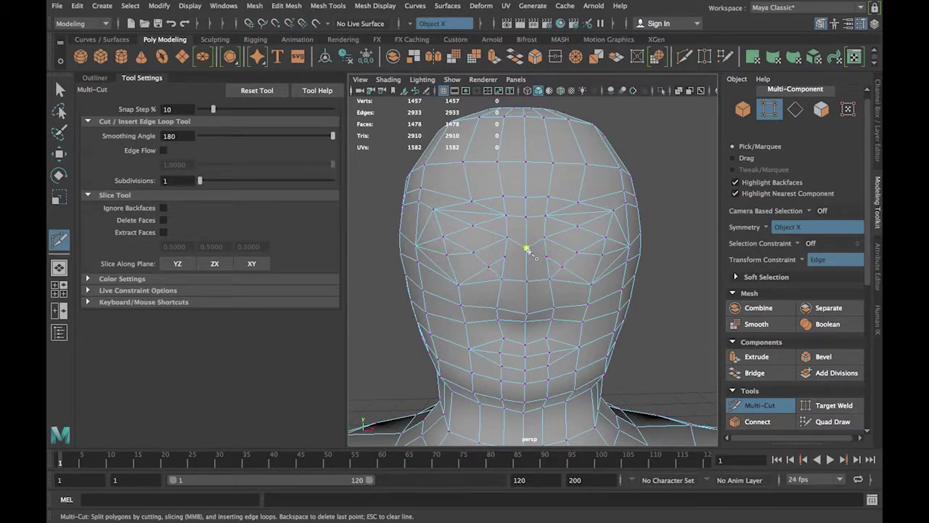
key("Return")
key("q")
Slide the mirrored cheek vertices below the eyes upward along their edges.
left_click(592, 281)
key("w")
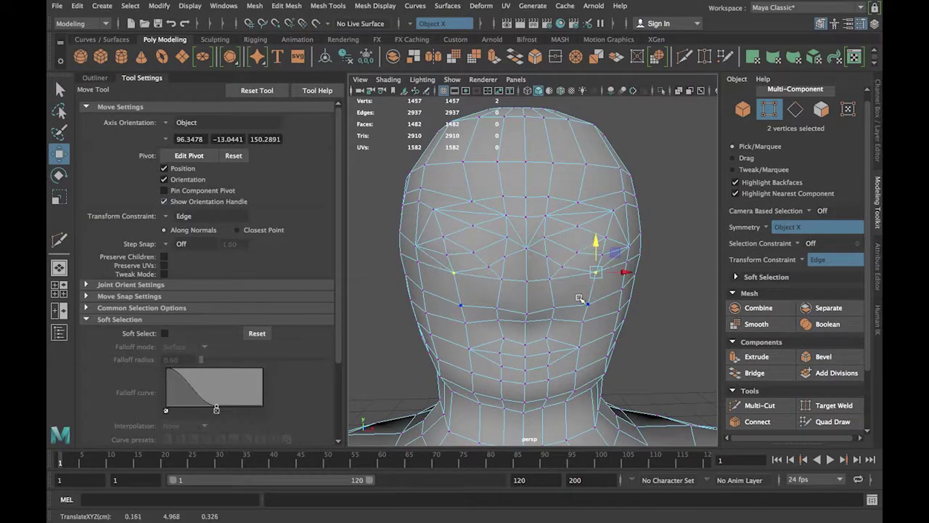
left_click_drag(580, 297, 574, 279, "alt")
left_click(676, 310)
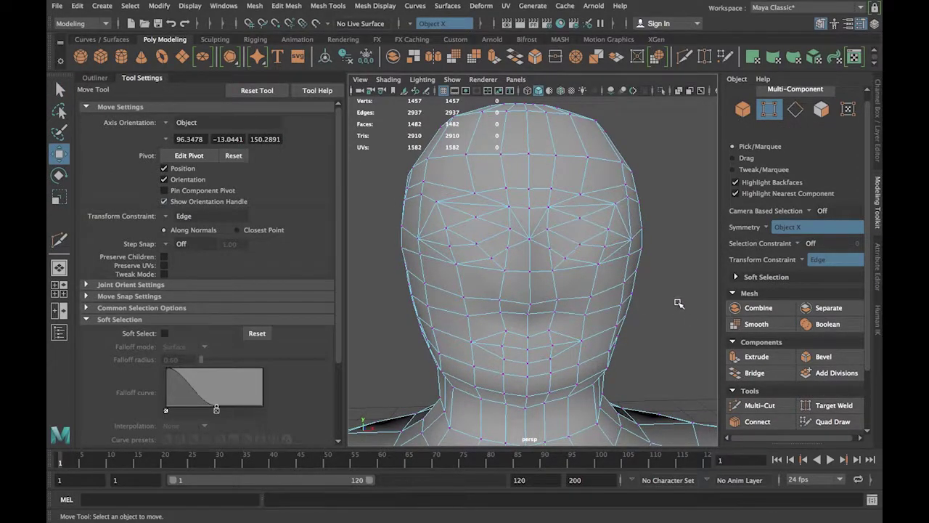
Slide the mirrored outer brow vertices down, the outer eye corner vertices up, and the adjacent eyelid vertices along their edges.
left_click(615, 205)
left_click_drag(616, 176, 616, 183)
left_click(419, 238)
left_click_drag(418, 211, 418, 208)
left_click(447, 228)
mouse_move(467, 229)
left_mouse_down()
mouse_move(457, 237)
mouse_move(450, 222)
left_mouse_up()
Slide the mirrored vertices below the outer eyes inward to round the lower eye outline.
left_click(449, 246)
left_click(599, 264)
left_click_drag(599, 238, 556, 249)
left_click_drag(656, 321, 648, 320, "alt")
left_click(595, 205)
left_click(661, 227)
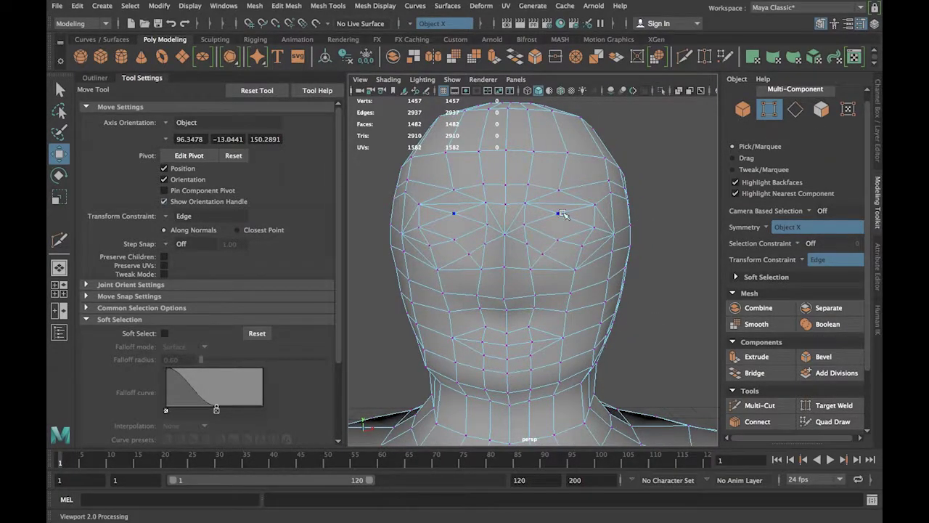
Try to delete the mirrored diagonal edges beside the nose bridge, and undo the deletion.
right_click(512, 232)
right_click_drag(512, 234, 512, 146)
left_click(515, 218)
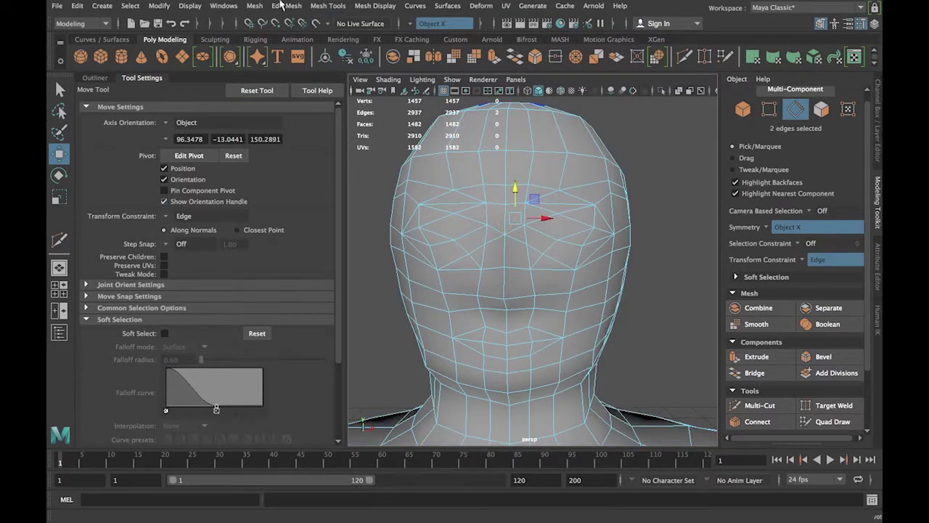
left_click(288, 6)
left_click(342, 243)
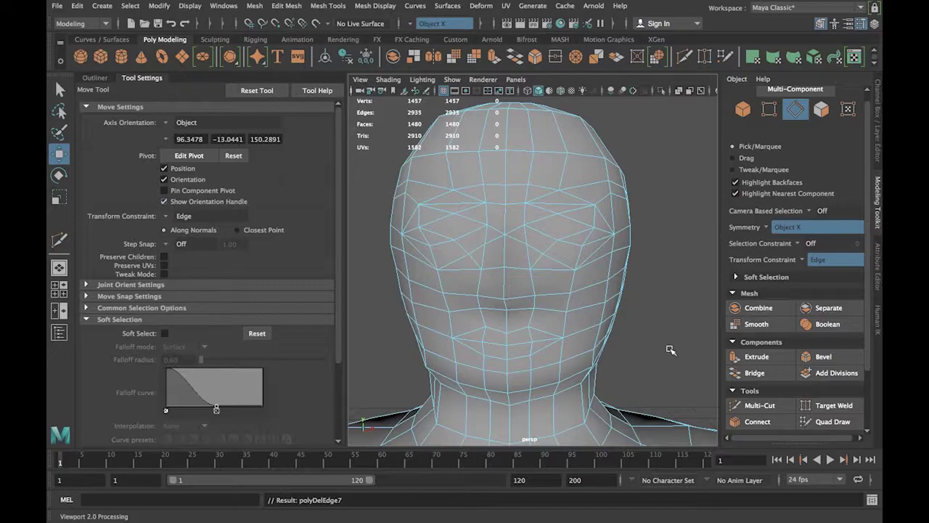
key("ctrl+z")
left_click(698, 351)
Slide the central nose bridge vertex and the mirrored outer eye corner vertices upward along their edges.
right_click_drag(504, 176, 458, 176)
left_click(505, 234)
left_click_drag(508, 200, 510, 190)
left_click(617, 197)
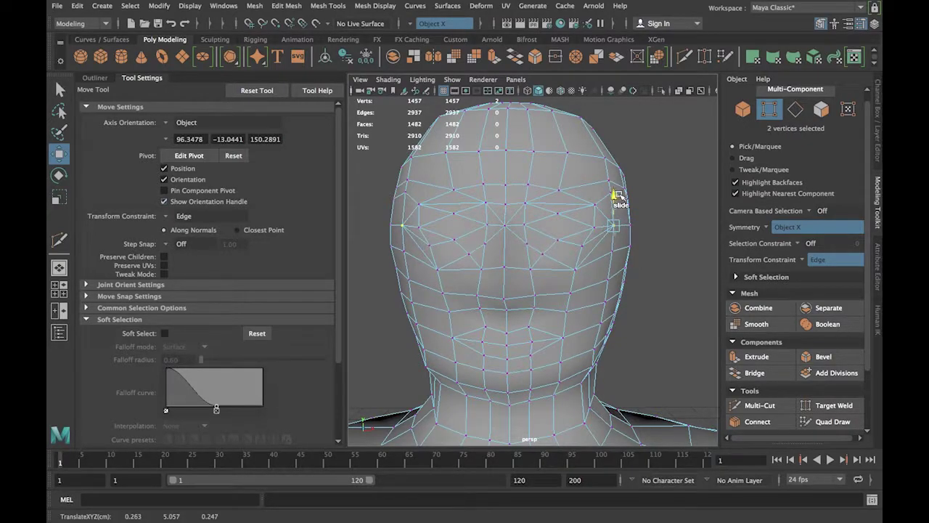
left_click(676, 355)
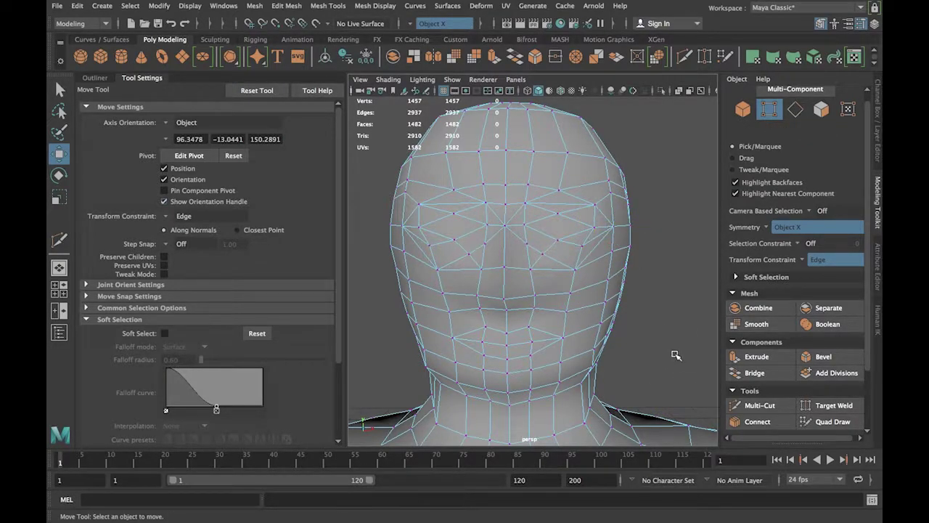
Delete the surplus mirrored edges at the outer eye corners with Delete Edge/Vertex.
right_click_drag(592, 254, 596, 211)
left_click(602, 225)
left_click(291, 6)
left_click(303, 241)
left_click(287, 5)
left_click(303, 241)
Slide the mirrored vertices under the eyes outward and adjust the outer cheek vertices.
right_click_drag(550, 207, 470, 195)
left_click(570, 262)
left_click_drag(570, 237, 618, 249)
left_click(608, 281)
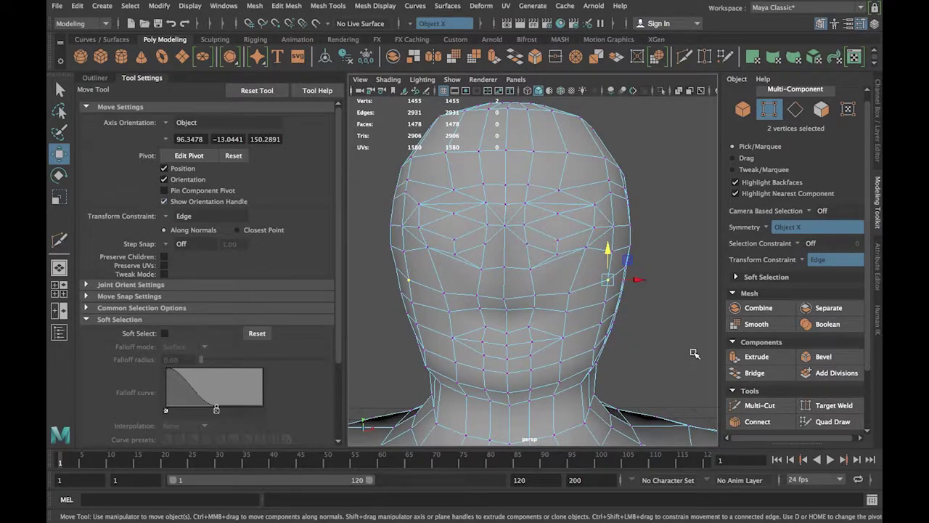
Slide the mirrored vertices at the sides of the nose outward and adjust the lower eyelid vertices.
left_click(532, 270)
left_click_drag(532, 242, 561, 280)
left_click(685, 344)
left_click(531, 280)
left_click_drag(554, 239, 553, 243)
left_click(586, 245)
left_click(656, 309)
Cut mirrored edges down the sides of the nose with Multi-Cut and slide the resulting nose vertices inward.
left_click(760, 406)
key("q")
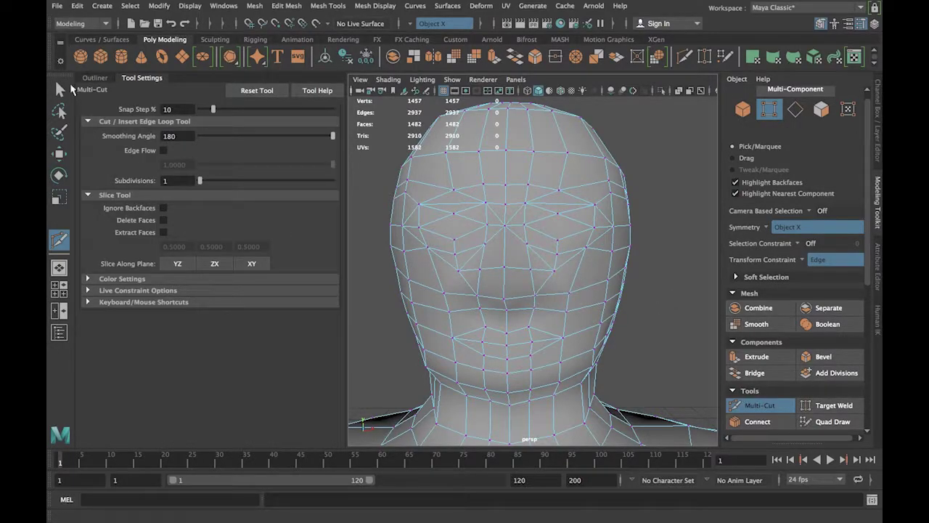
left_click(534, 268)
scroll(604, 302, "up", 8)
scroll(604, 301, "down", 6)
key("w")
left_click_drag(558, 268, 551, 268)
left_click(669, 317)
Cut a horizontal edge across the upper nose between the mirrored side edges with Multi-Cut.
left_click(760, 405)
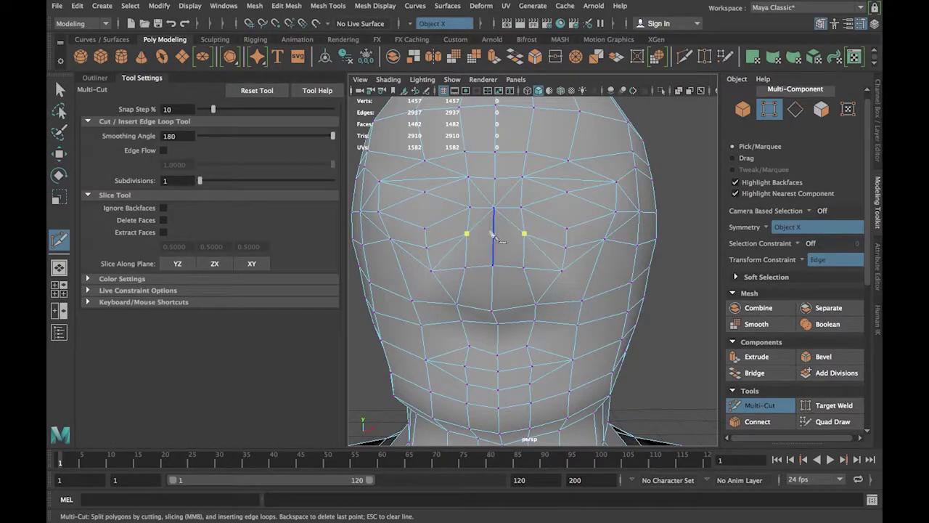
left_click_drag(503, 302, 511, 306, "alt")
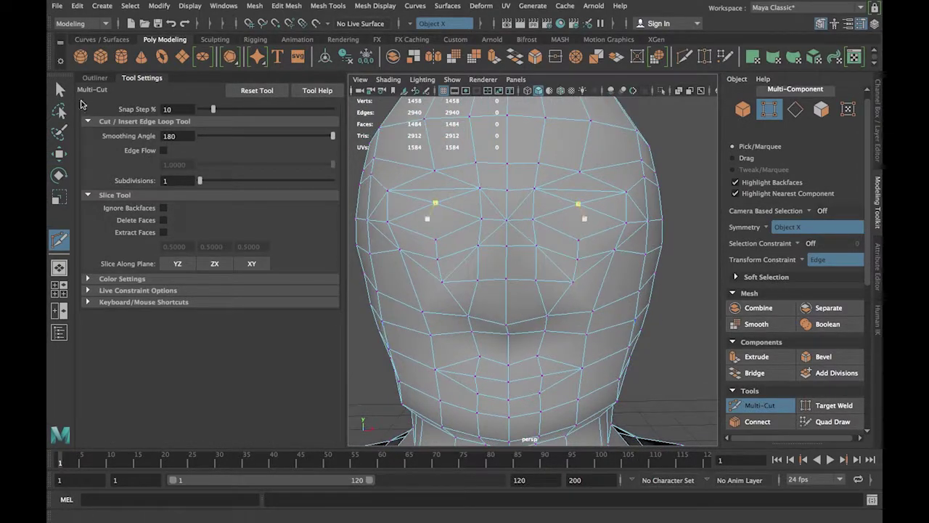
left_click(60, 90)
Delete the mirrored horizontal edges running across the upper eyelids from the inner to the outer brow.
right_click_drag(579, 184, 559, 143)
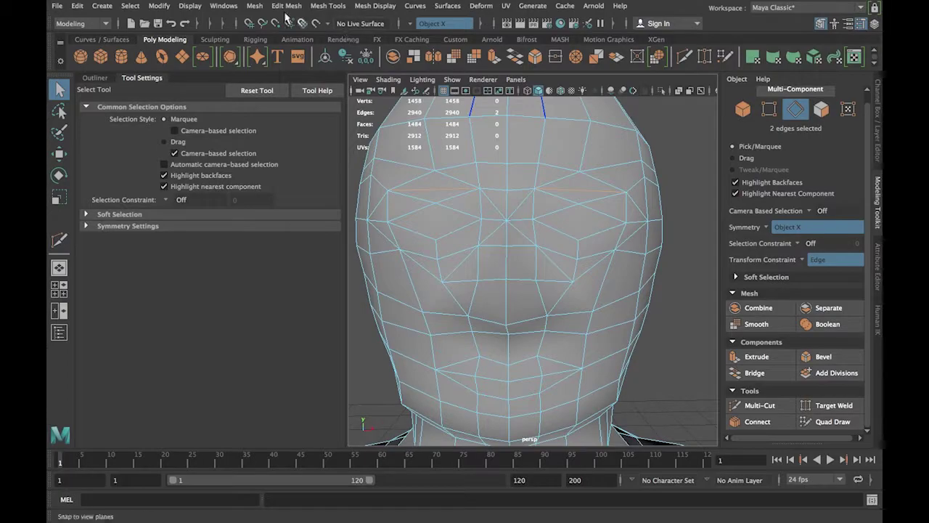
left_click(286, 5)
left_click(385, 242)
mouse_move(639, 294)
left_mouse_down("alt")
mouse_move(649, 305)
mouse_move(630, 297)
left_mouse_up("alt")
Slide the mirrored outer brow vertices inward along their edges to refine the eye outline.
right_click_drag(591, 177, 539, 179)
left_click(608, 210)
key("e")
key("a")
key("f")
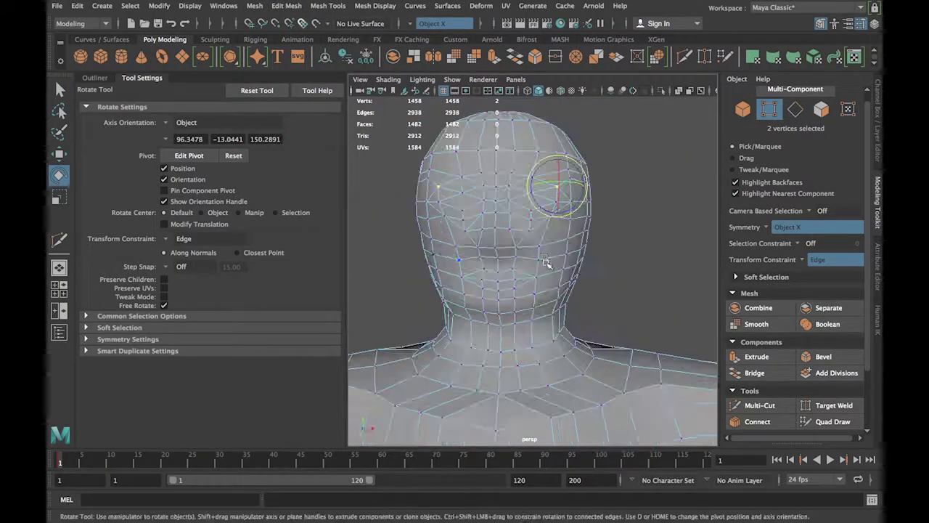
key("w")
left_click_drag(637, 233, 630, 231)
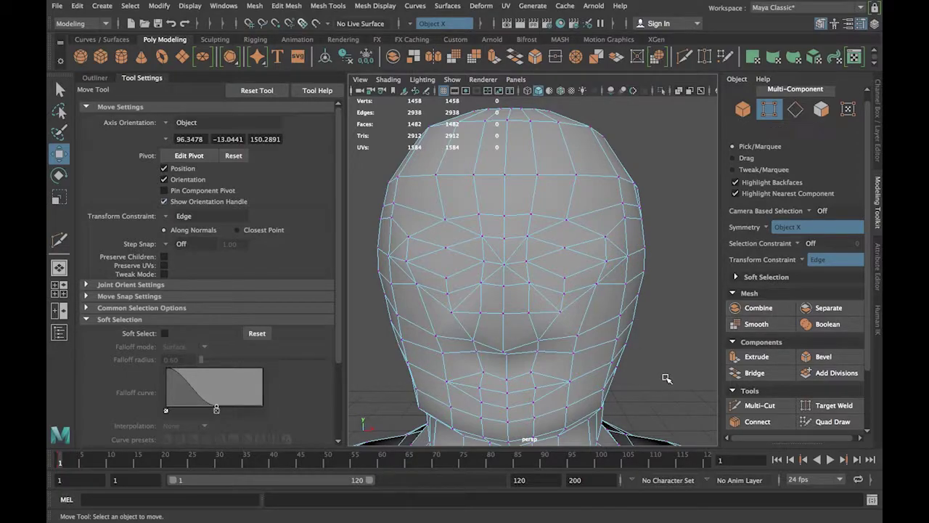
Save the scene file final_character.mb.
key("a")
left_click(61, 9)
left_click(91, 51)
left_click(437, 286)
Send the character to Mudbox as a new scene and keep the imported mesh.
left_click(62, 9)
mouse_move(118, 145)
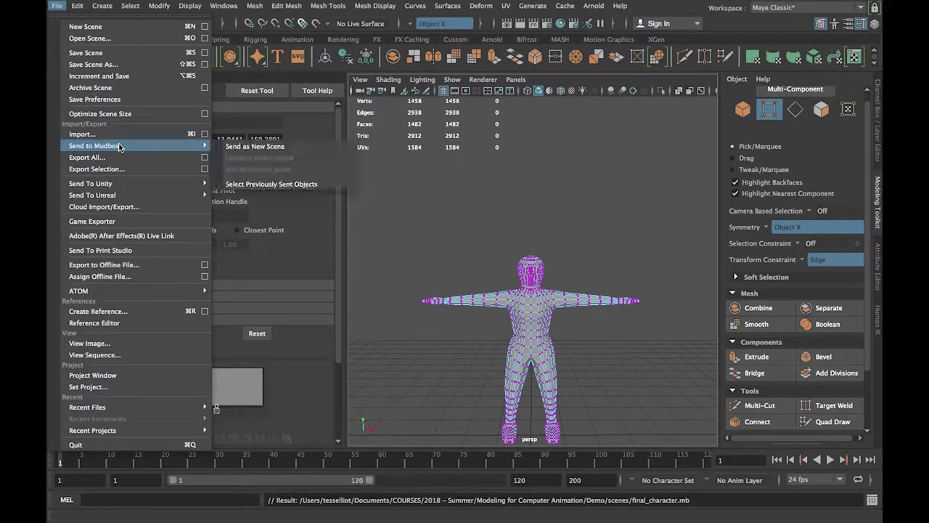
left_click(270, 146)
left_click(424, 320)
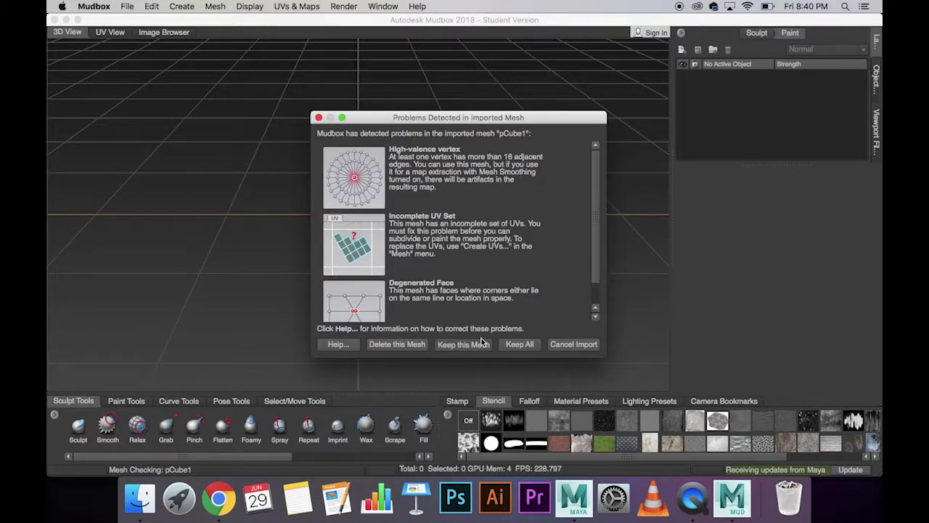
left_click(462, 345)
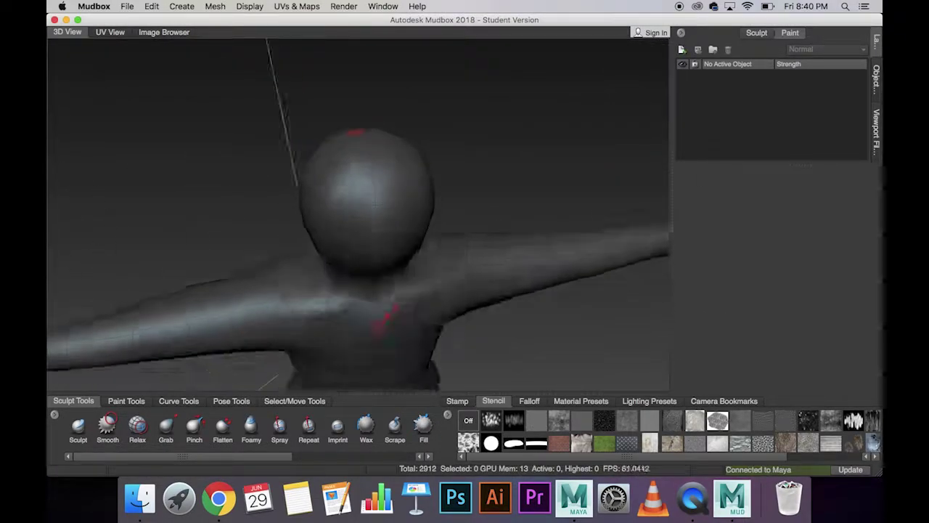
Switch back to Maya and cut mirrored edges from the crown's inner ring to its centre vertex with Multi-Cut.
left_click(573, 498)
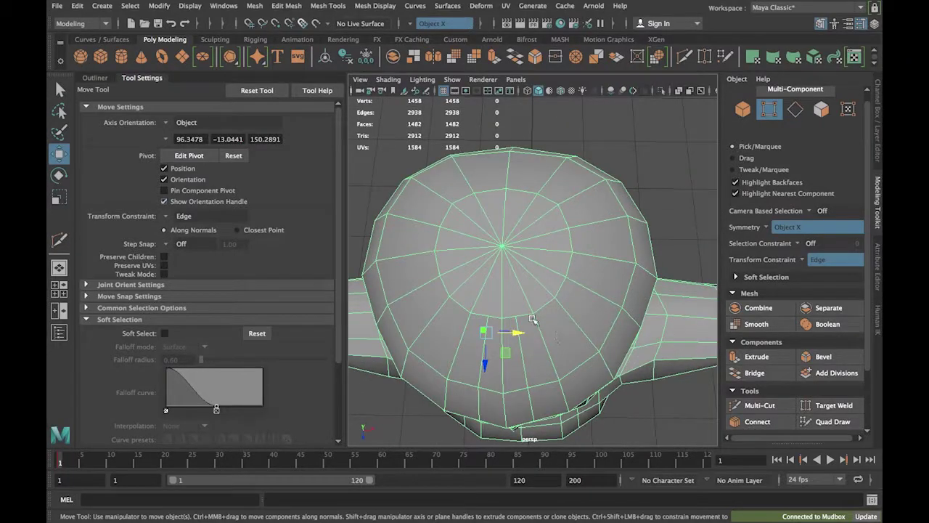
left_click(759, 406)
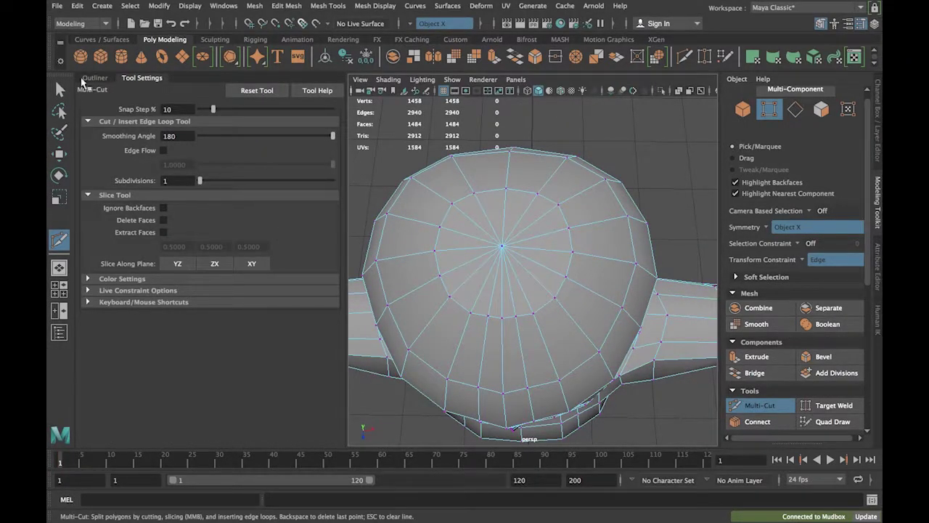
key("q")
Inspect the flagged head areas in Mudbox, return to Maya and slide the mirrored inner-ring crown vertices outward.
left_click(732, 498)
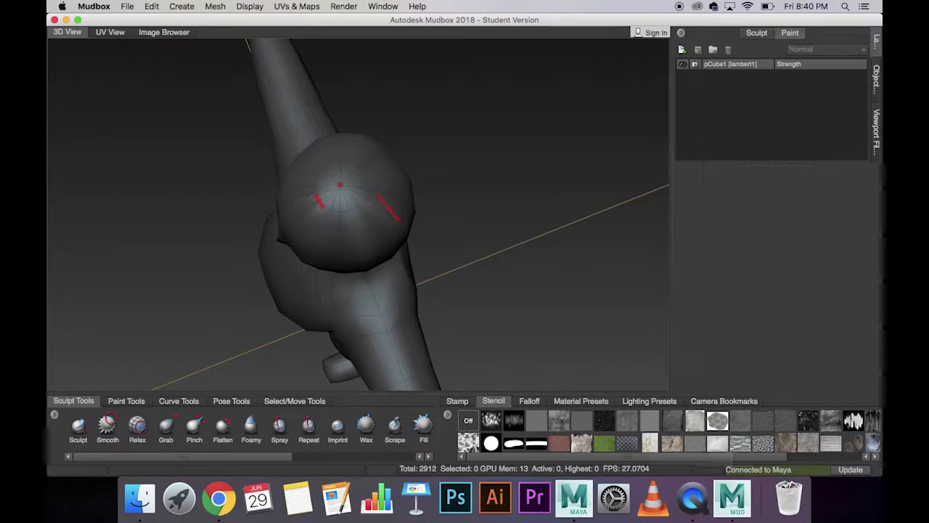
left_click_drag(390, 240, 444, 246, "alt")
left_click(573, 498)
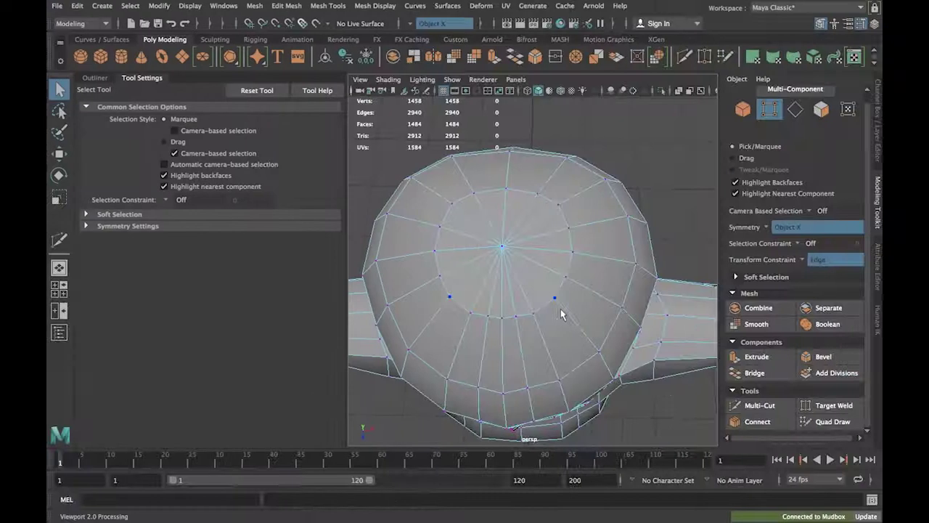
key("w")
left_click(534, 314)
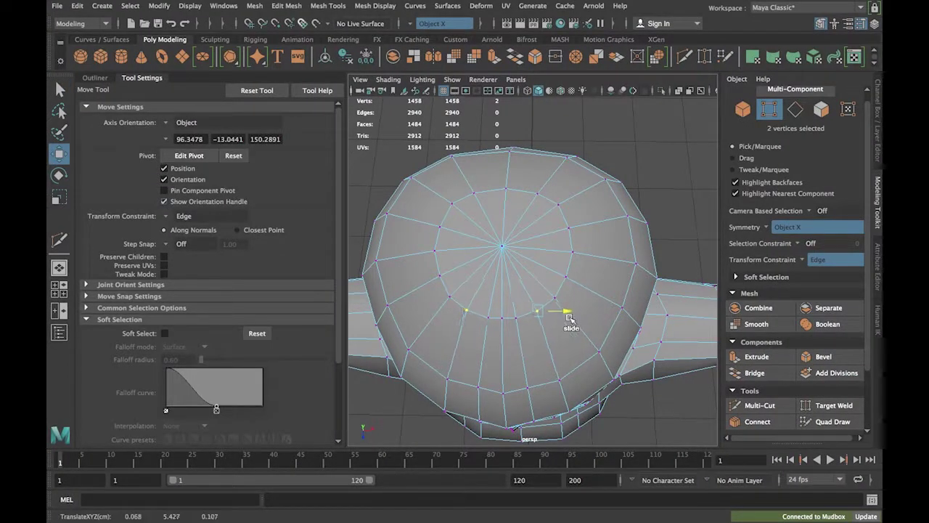
Turn the transform constraint off, check the upper back in Mudbox and move the mirrored vertices beside the spine outward in Maya.
left_click(821, 260)
left_click(815, 268)
left_click_drag(562, 316, 570, 285, "alt")
left_click(732, 498)
left_click_drag(589, 349, 524, 323, "alt")
left_click(574, 499)
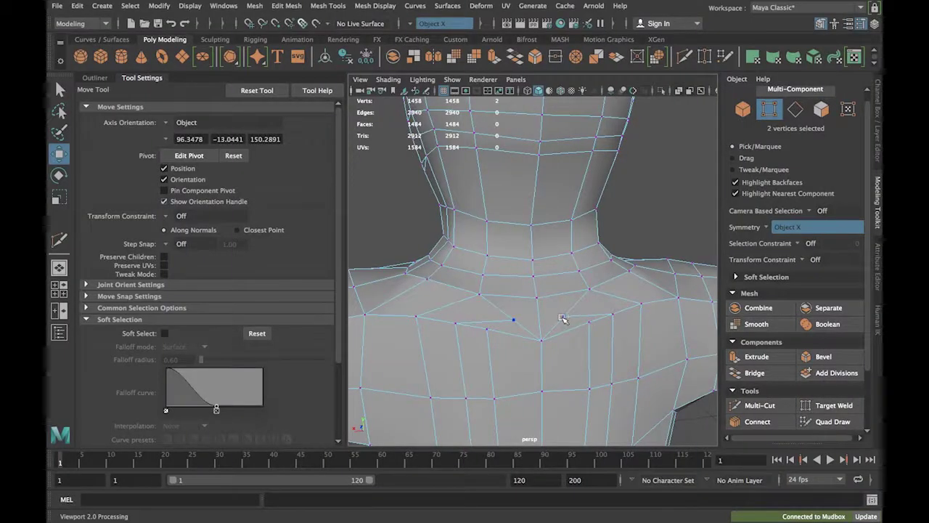
left_click(590, 320)
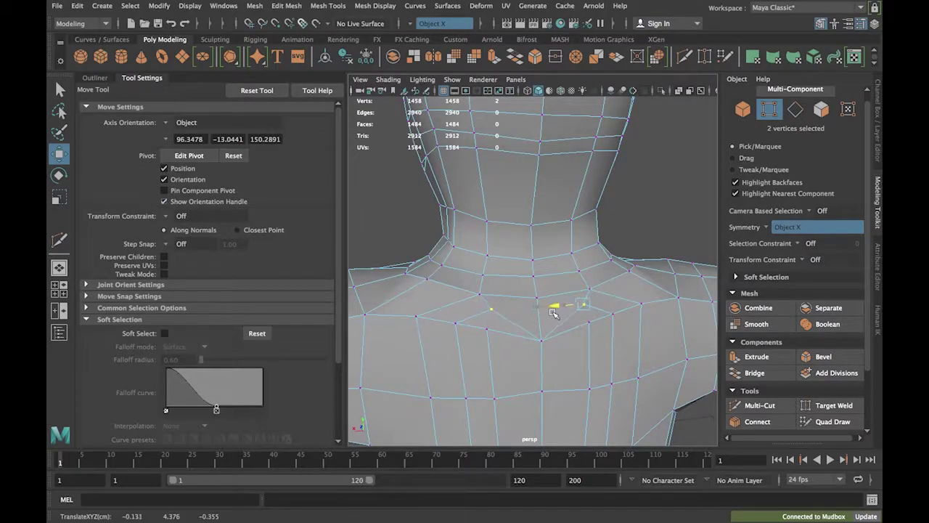
Cut an edge across the upper-back face between the two mirrored vertices beside the spine with Multi-Cut.
left_click(760, 405)
left_click_drag(528, 340, 610, 423, "alt")
left_click(60, 91)
left_click(760, 406)
left_click(559, 323)
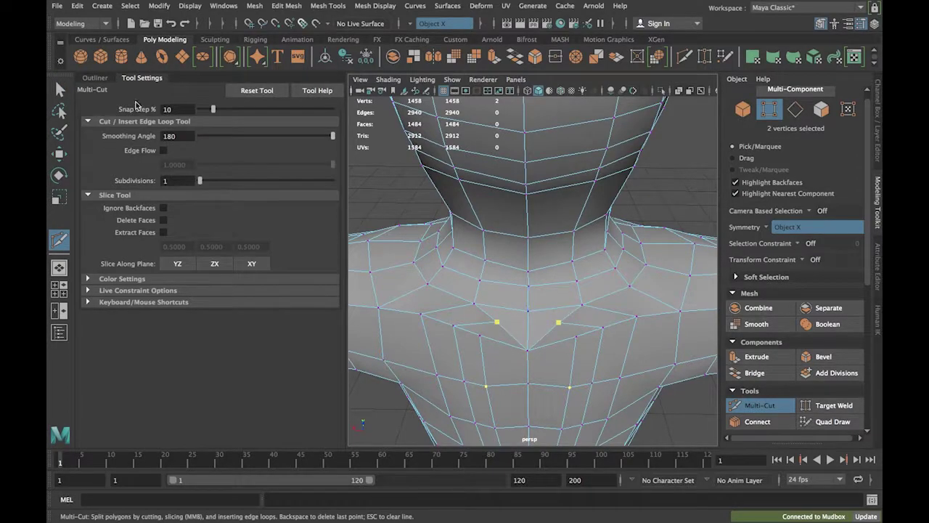
key("q")
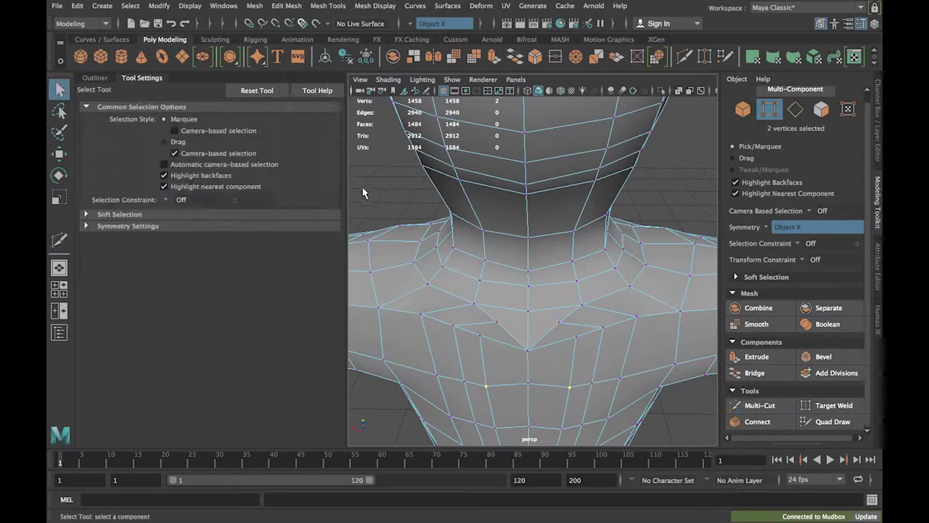
key("y")
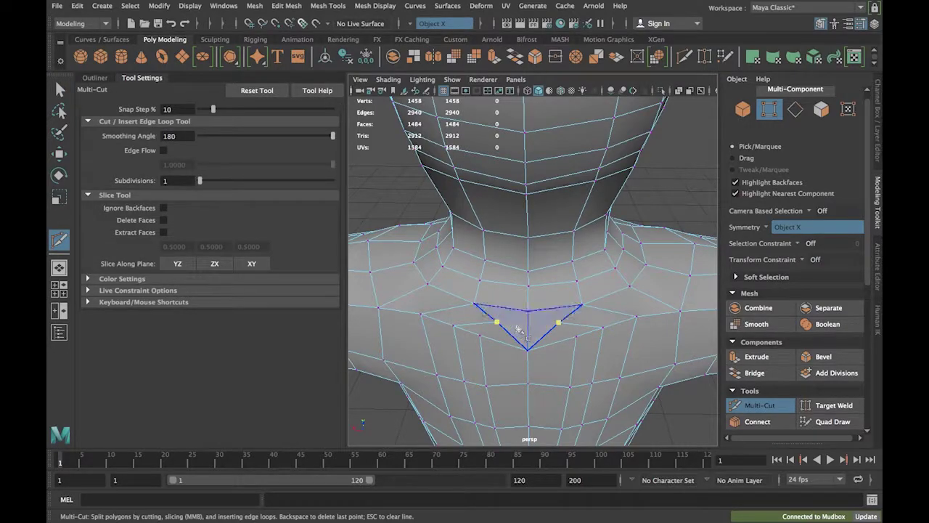
Save the scene and try to update the current Mudbox scene with the character.
left_click(57, 6)
left_click(86, 53)
left_click(56, 5)
mouse_move(136, 147)
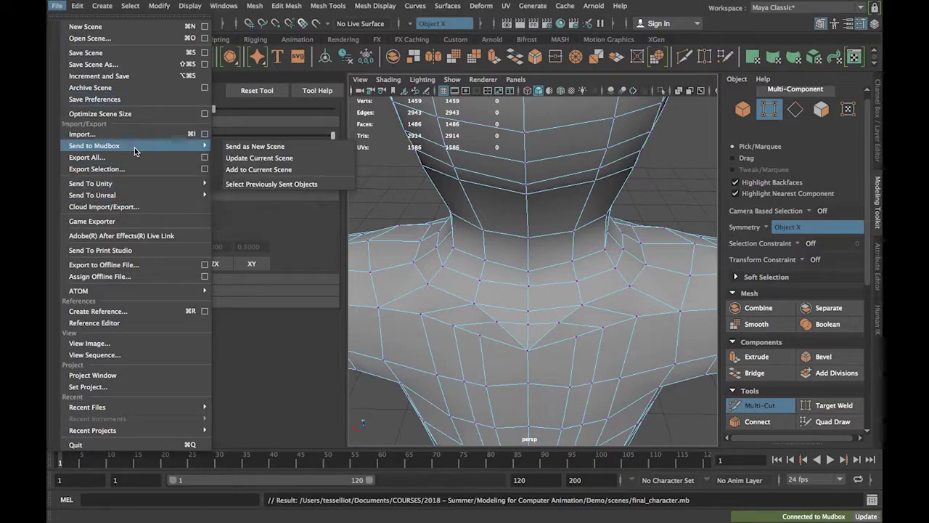
left_click(269, 157)
left_click(420, 266)
right_click_drag(517, 274, 560, 230)
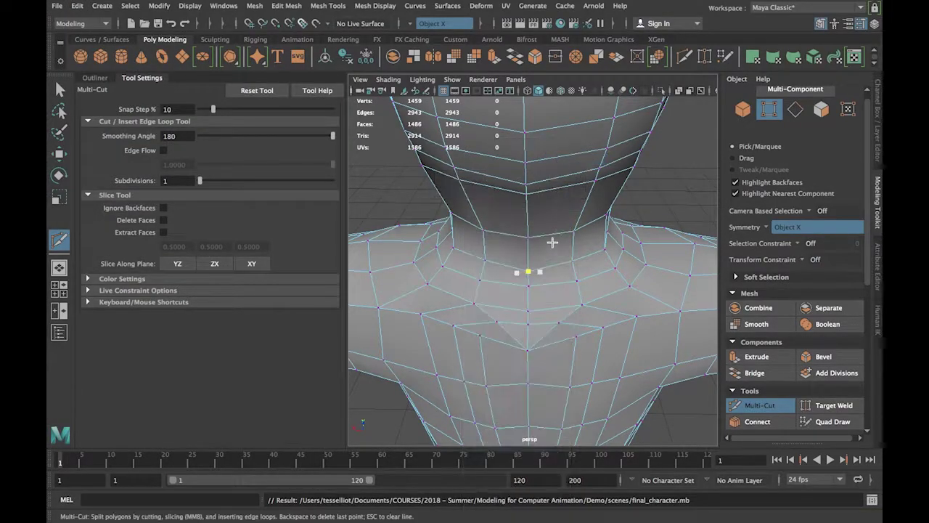
Send the character to Mudbox as a new scene, discarding the old Mudbox scene and keeping the imported mesh.
left_click(56, 6)
mouse_move(136, 147)
left_click(279, 150)
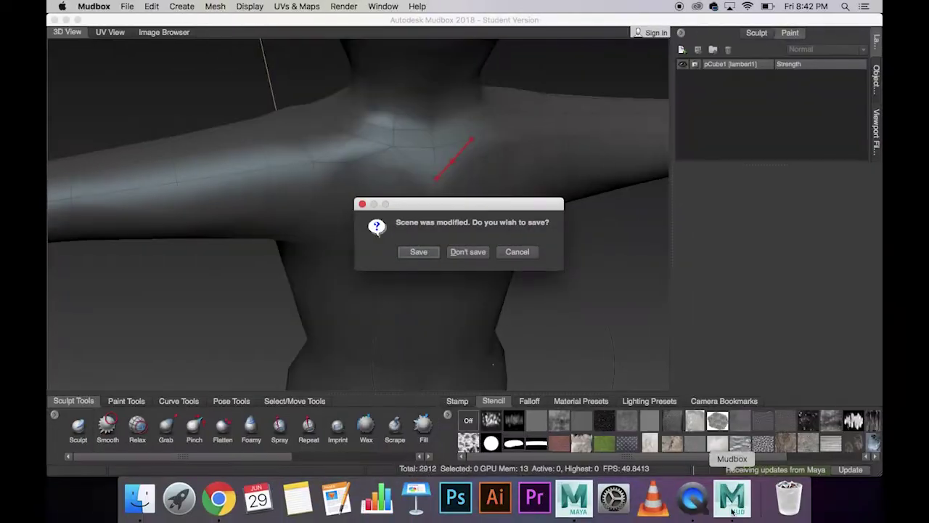
left_click(462, 250)
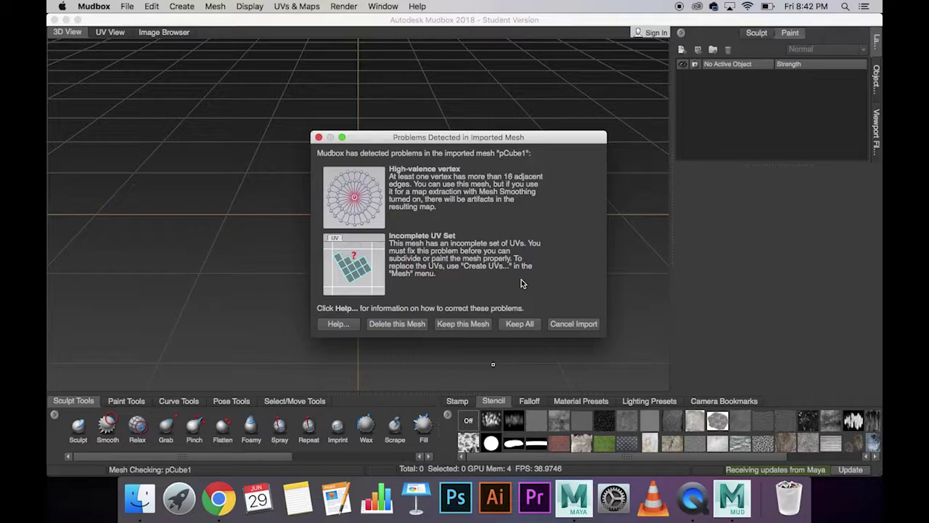
left_click(483, 327)
Inspect the flagged vertex on top of the head in Mudbox and return to Maya.
scroll(462, 263, "down", 10)
left_click_drag(462, 263, 494, 327, "alt")
scroll(465, 290, "up", 4)
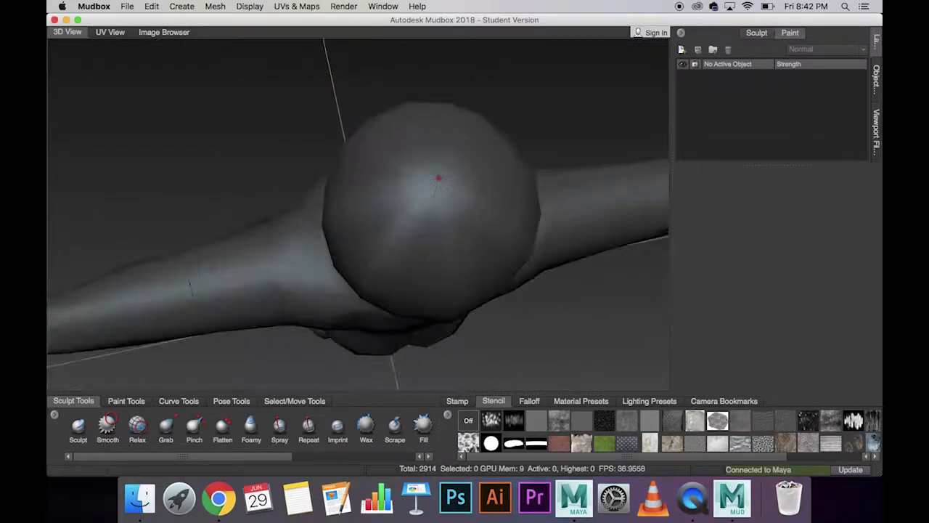
scroll(464, 291, "up", 5)
scroll(465, 291, "down", 10)
left_click_drag(520, 361, 631, 480, "alt")
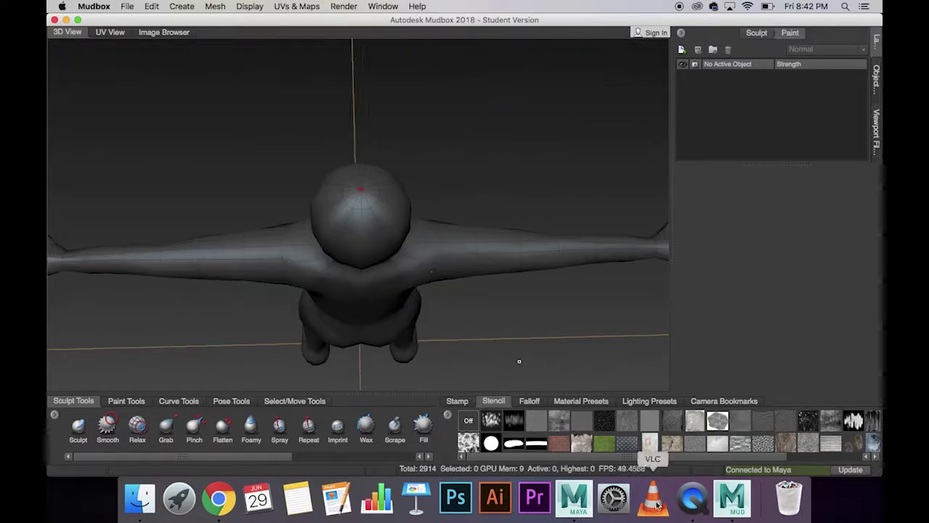
left_click(573, 499)
Weld a mirrored pair of the crown's inner-ring vertices into their neighbouring ring vertices with Target Weld.
middle_click_drag(527, 322, 515, 365, "alt")
scroll(538, 326, "down", 10)
left_click(551, 375)
key("Escape")
left_click_drag(536, 341, 528, 428, "alt")
scroll(531, 428, "down", 3)
middle_click_drag(530, 428, 545, 306, "alt")
left_click_drag(545, 306, 544, 363, "alt")
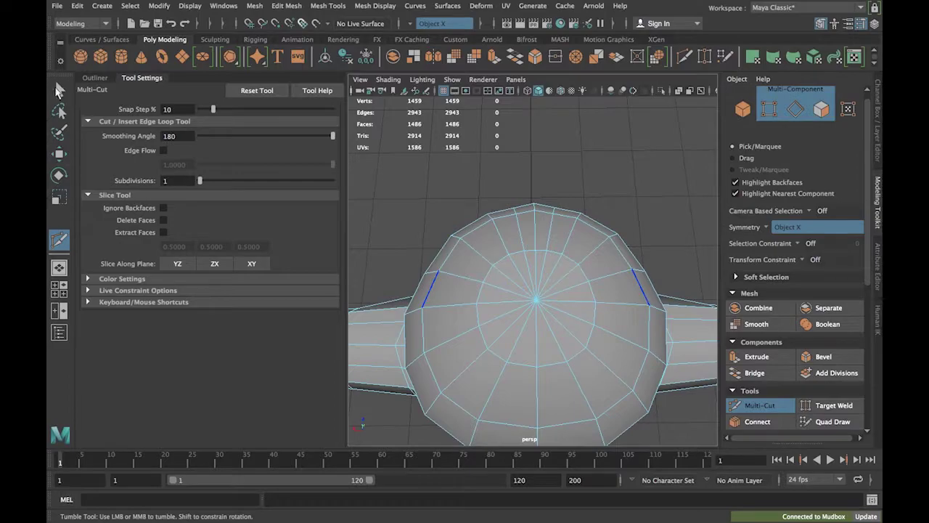
key("q")
left_click(535, 274)
right_click_drag(544, 272, 542, 146)
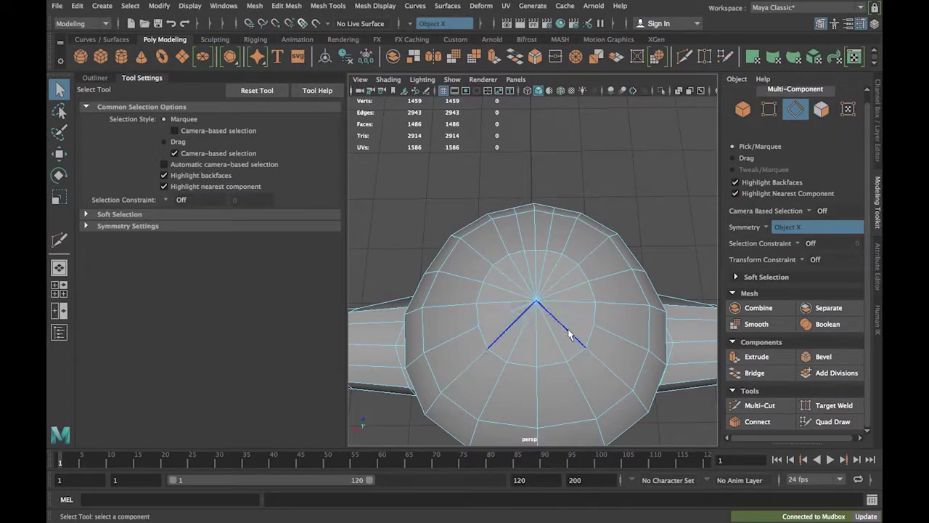
left_click(832, 405)
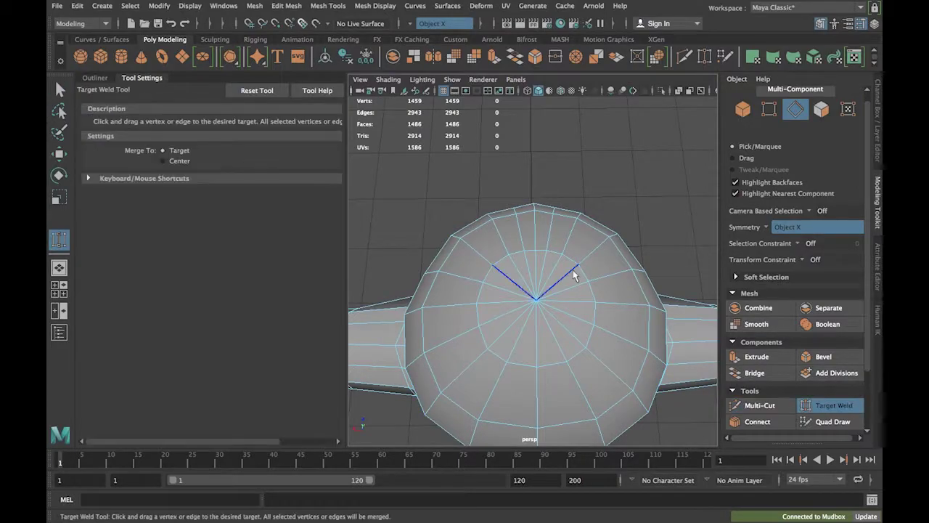
right_click_drag(563, 274, 509, 255)
mouse_move(476, 250)
right_mouse_down()
mouse_move(491, 235)
mouse_move(491, 250)
right_mouse_up()
scroll(488, 265, "down", 10)
left_click_drag(488, 280, 493, 292, "alt")
scroll(495, 299, "up", 10)
scroll(497, 294, "up", 8)
scroll(501, 296, "down", 15)
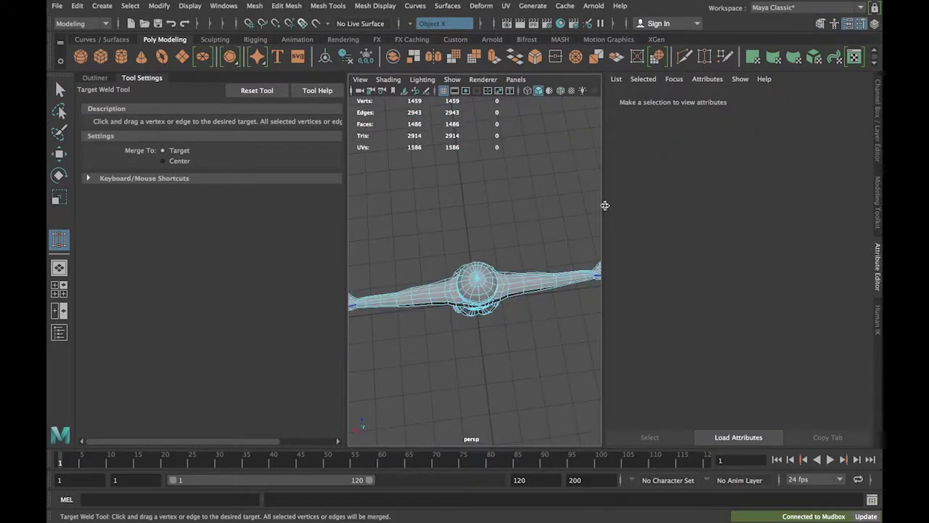
scroll(491, 286, "up", 5)
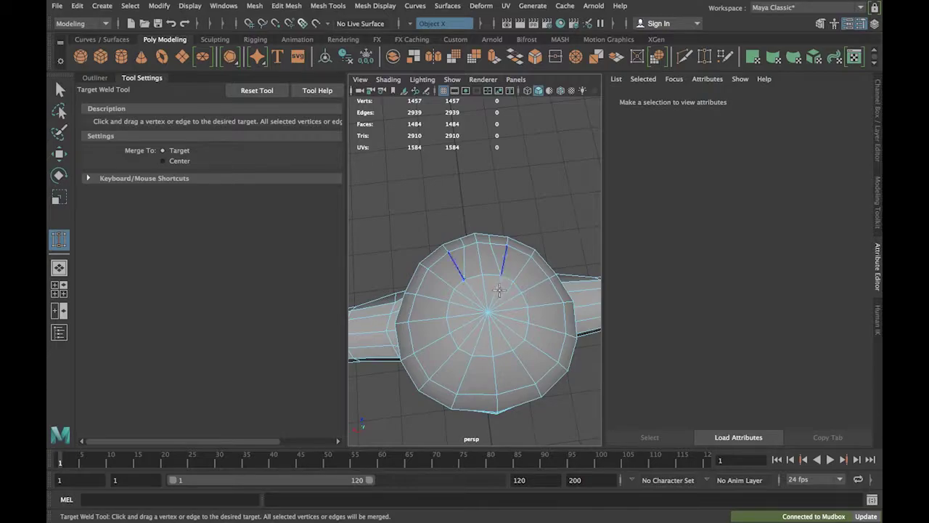
Create automatic UVs for the whole character mesh and save the scene before and after.
left_click(57, 6)
left_click(80, 54)
left_click(438, 287)
left_click(506, 5)
left_click(535, 75)
right_click_drag(446, 176, 503, 159)
left_click(473, 6)
left_click(454, 54)
left_click(506, 5)
left_click(532, 75)
left_click(57, 6)
left_click(80, 53)
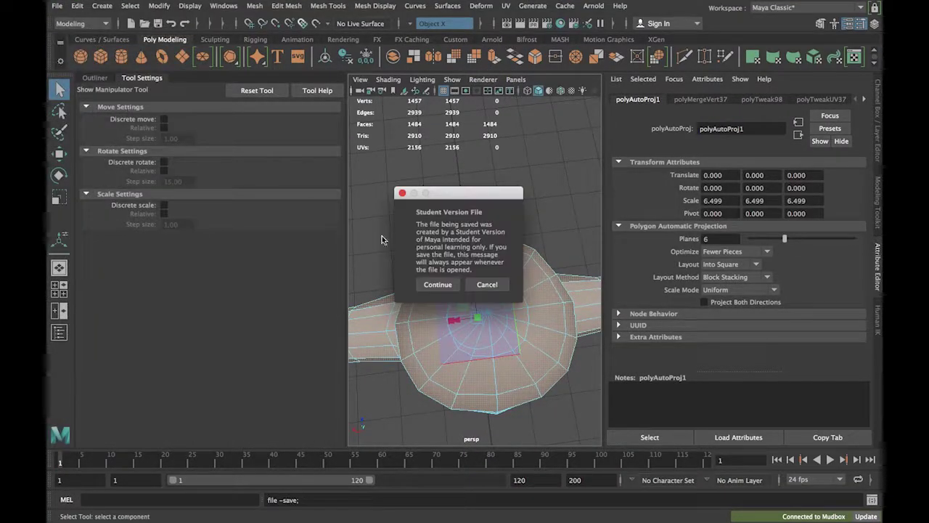
left_click(438, 286)
Send the remapped character to Mudbox as a new scene without saving the old one, and keep the imported mesh.
left_click(57, 5)
mouse_move(121, 145)
left_click(283, 147)
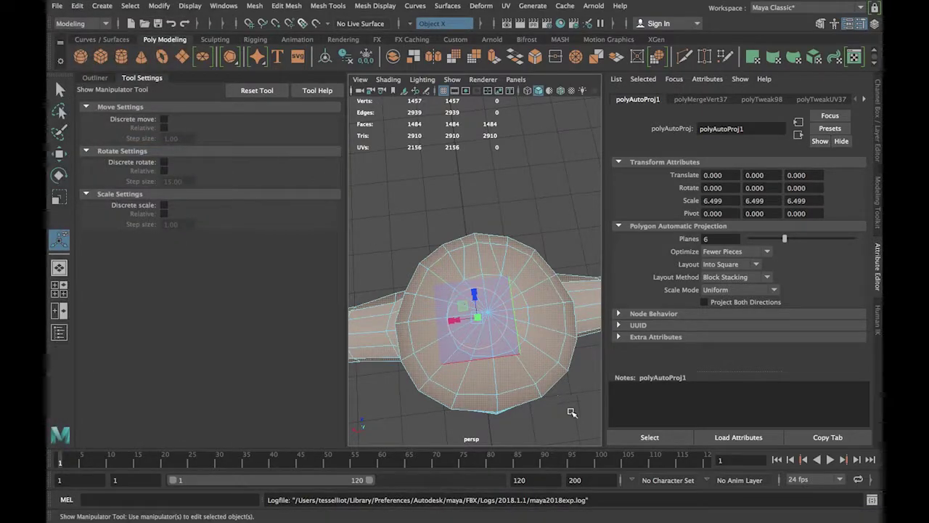
left_click(732, 498)
left_click(468, 252)
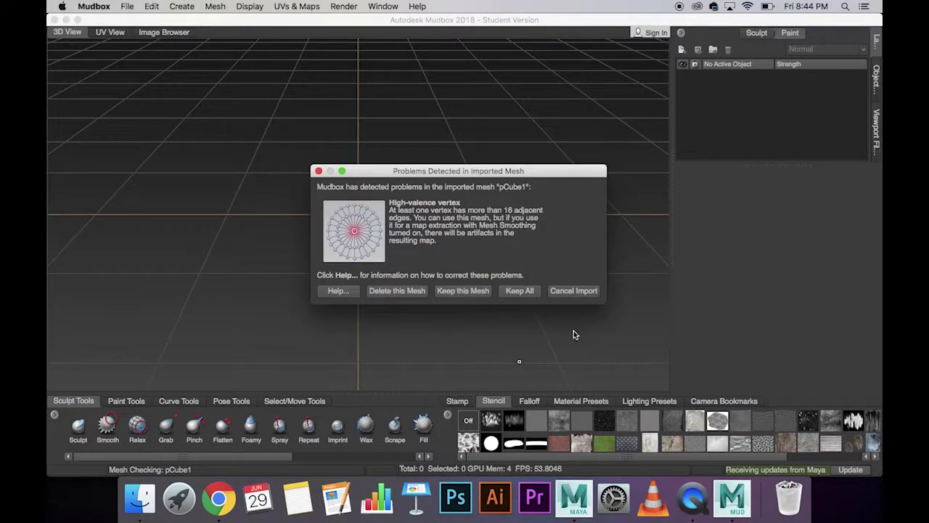
left_click(472, 292)
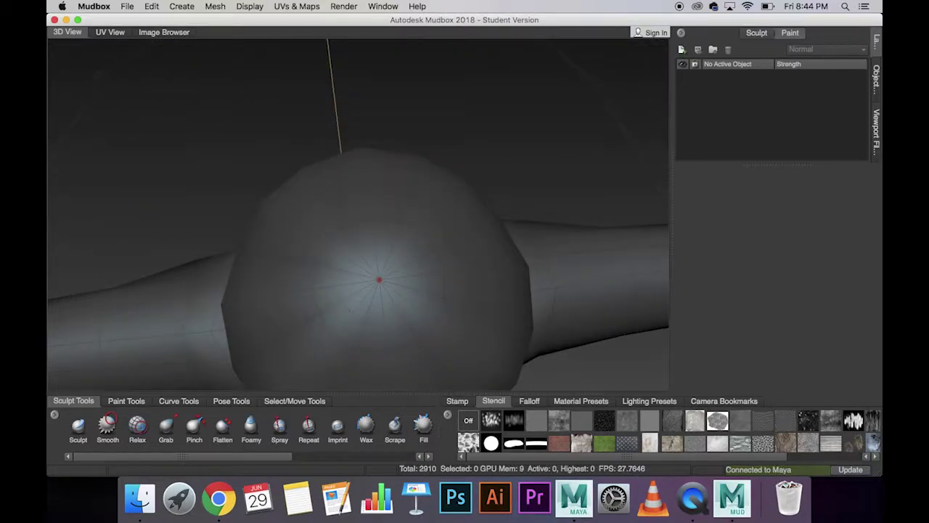
Check the crown in Mudbox, return to Maya and cut mirrored edges inside the crown's inner ring, forming a square around its centre vertex.
left_click(573, 498)
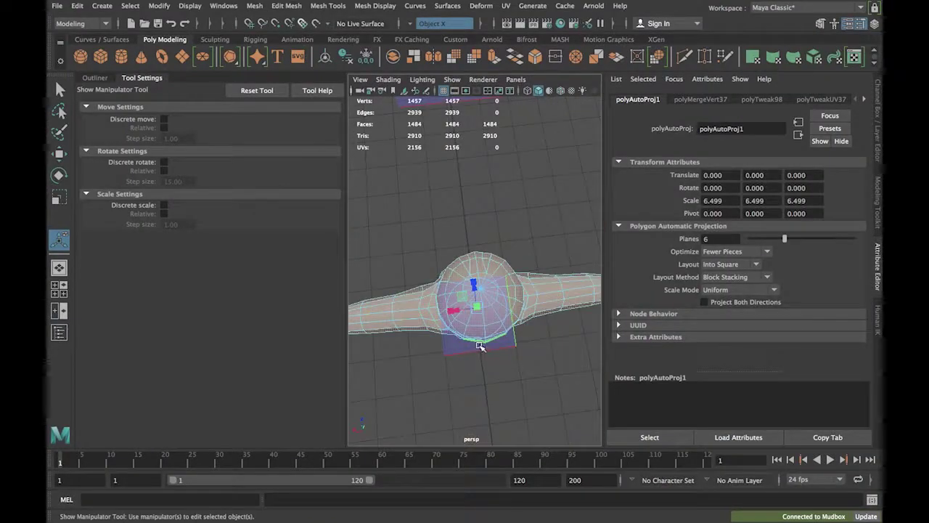
scroll(472, 347, "down", 5)
key("q")
left_click(523, 402)
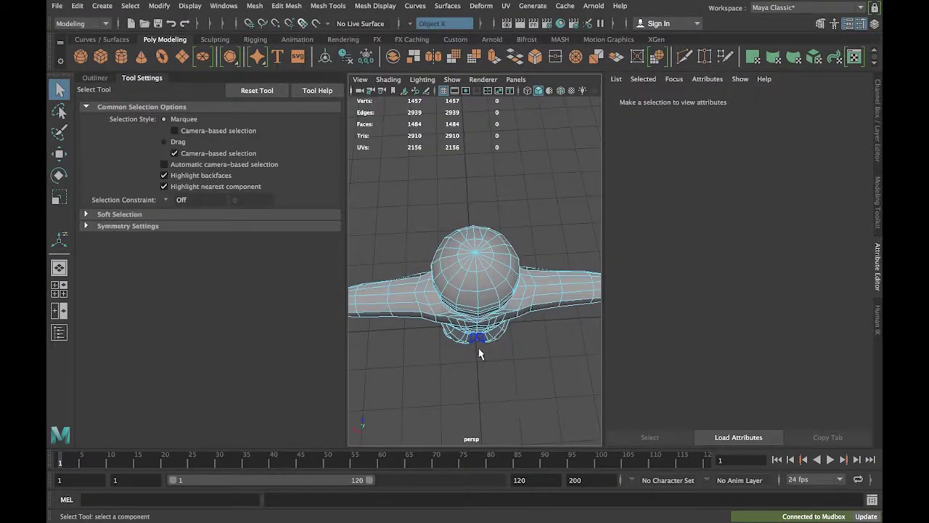
scroll(485, 356, "up", 5)
scroll(487, 358, "down", 5)
left_click(878, 262)
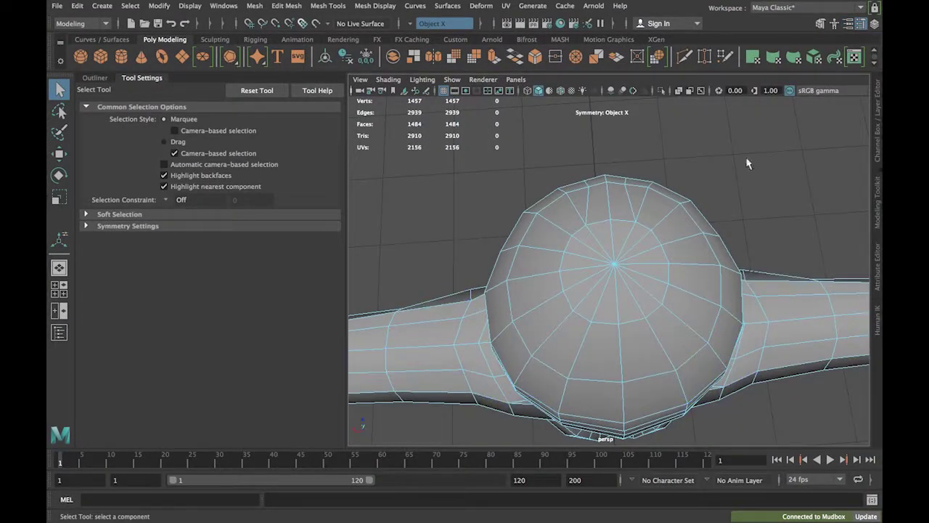
left_click(878, 202)
left_click(759, 405)
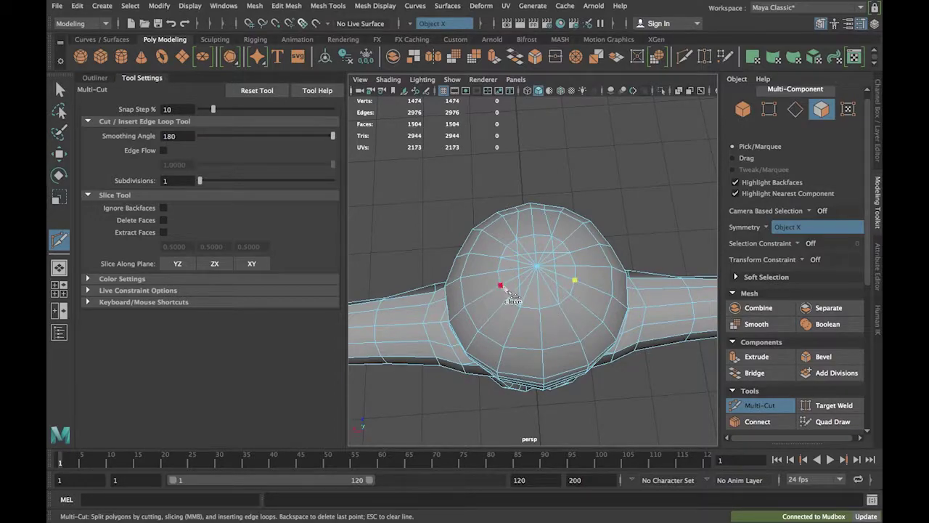
key("q")
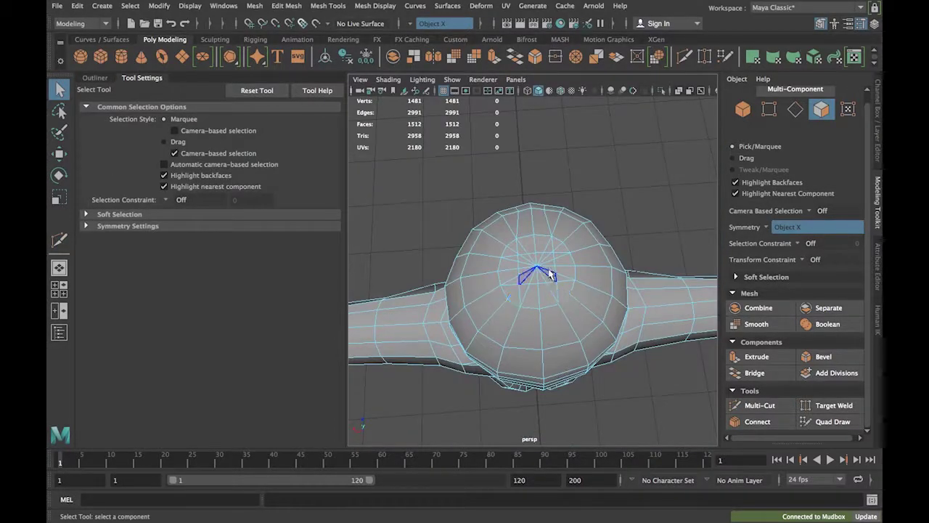
Weld the surplus vertices left by the crown cuts into their neighbours with Target Weld.
scroll(550, 275, "up", 10)
scroll(566, 273, "down", 5)
left_click(834, 405)
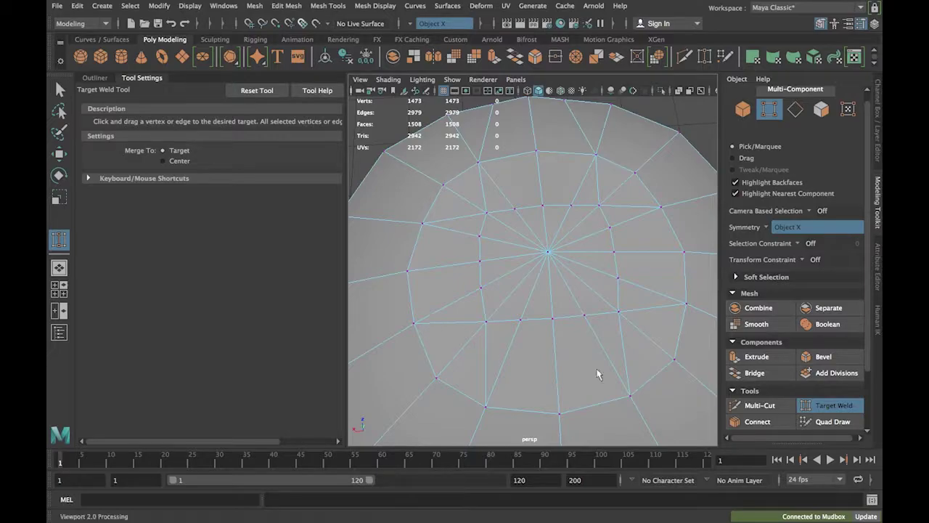
Cut a finer mirrored grid of edges inside the crown's new square around the centre vertex with Multi-Cut.
key("ctrl+shift+x")
key("Return")
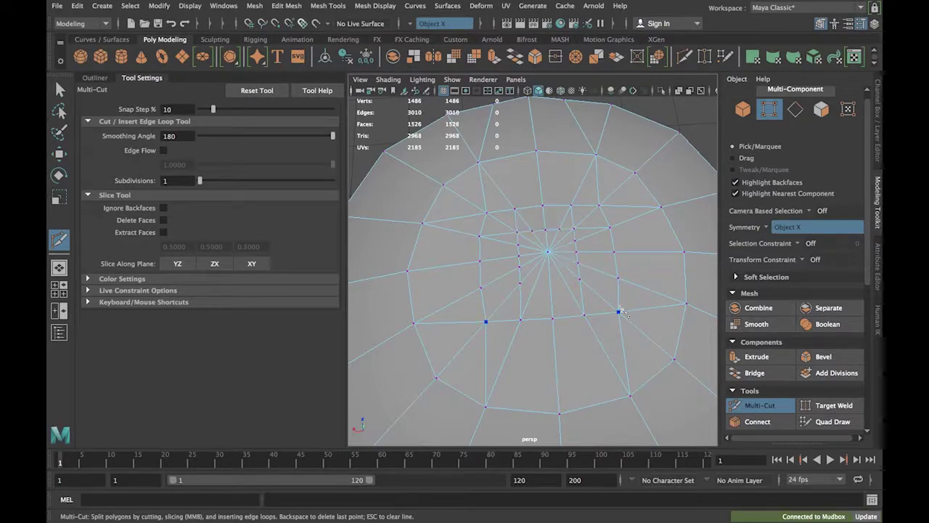
key("Return")
key("q")
Try to delete a mirrored pair of short edges near the crown's centre with Delete Edge/Vertex.
right_click_drag(562, 221, 562, 151)
left_click(565, 218)
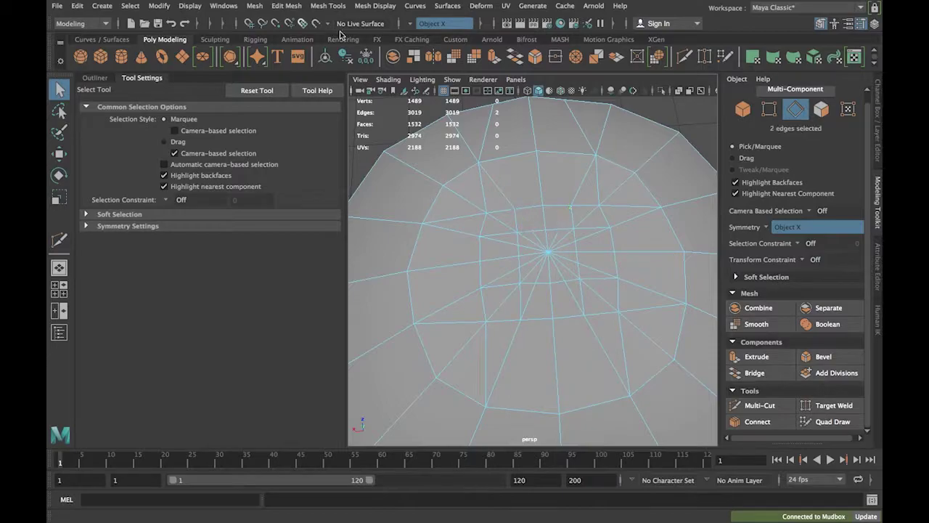
left_click(254, 6)
mouse_move(286, 6)
left_click(324, 243)
left_click(832, 406)
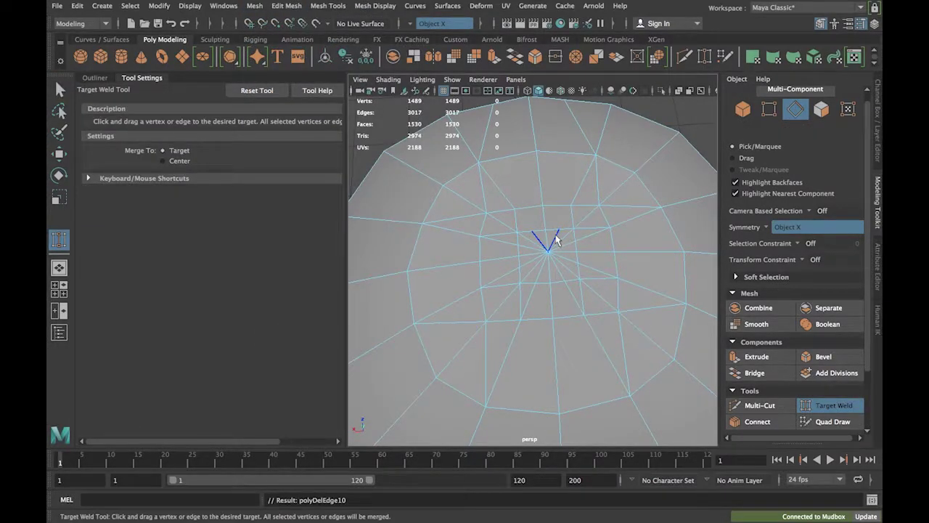
key("ctrl+z")
Delete the surplus spoke edges radiating from the crown's centre vertex, keeping the grid of quads.
key("q")
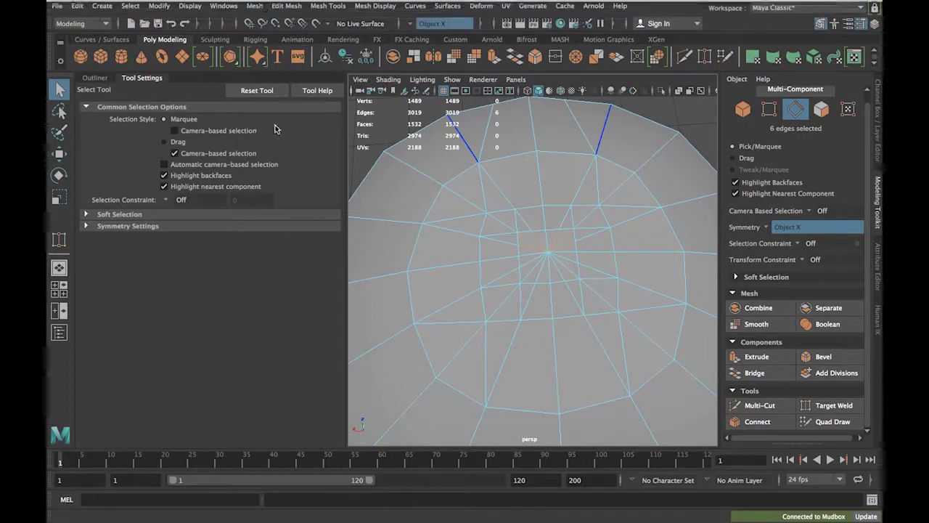
left_click(286, 6)
left_click(319, 242)
left_click(600, 252)
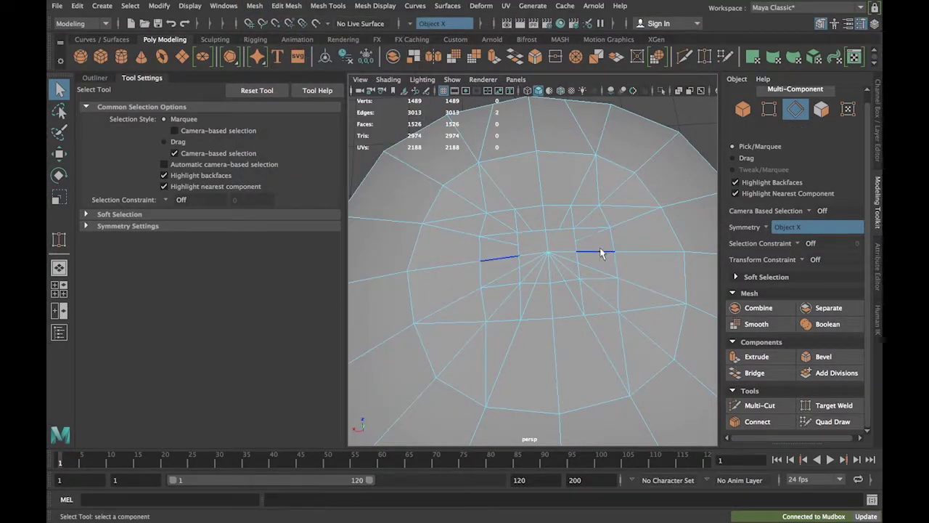
left_click(316, 241)
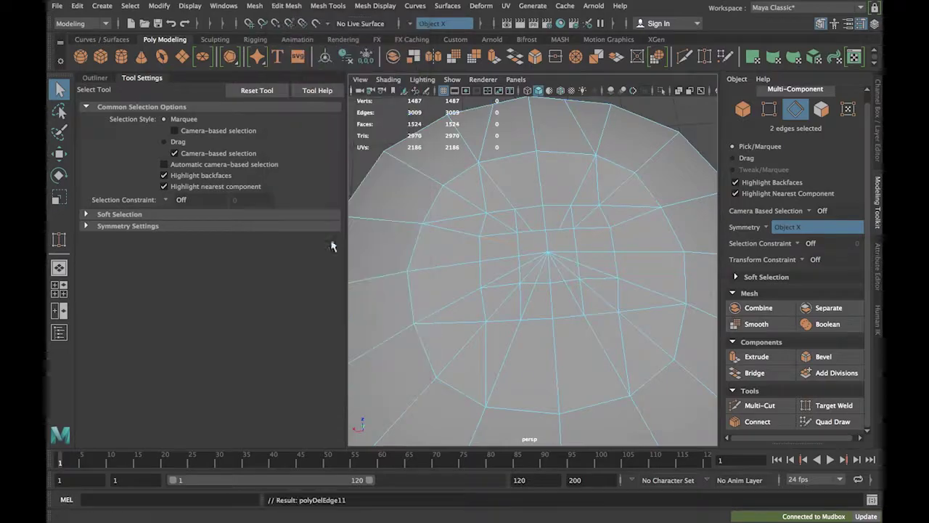
left_click(254, 5)
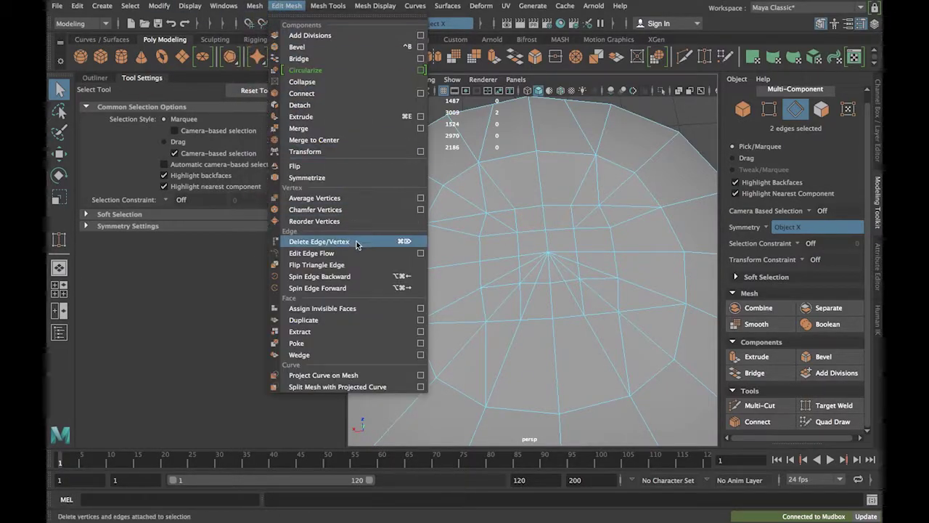
left_click(354, 242)
left_click(255, 6)
left_click(354, 243)
left_click(254, 6)
left_click(355, 240)
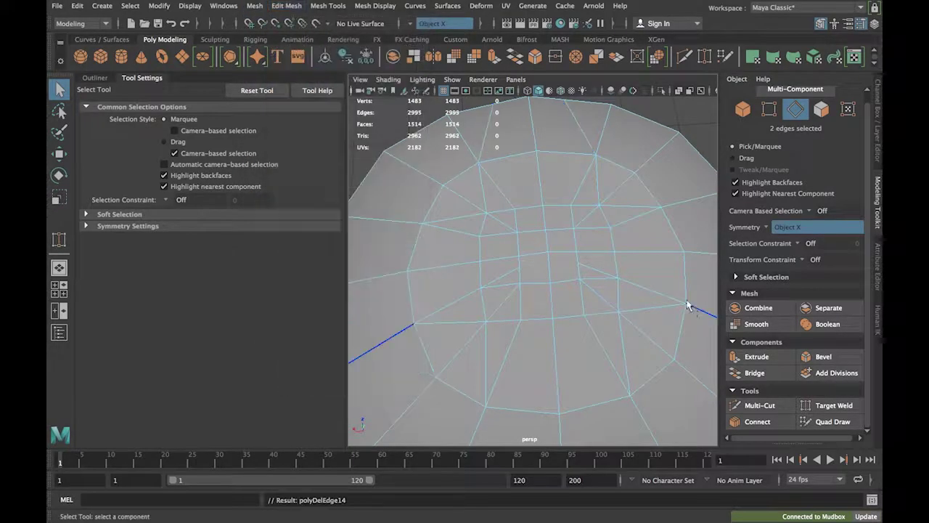
left_click(299, 5)
left_click(350, 242)
Try to move the crown grid's vertices without a transform constraint.
right_click_drag(550, 253, 508, 250)
left_click(553, 318)
key("w")
left_click_drag(550, 289, 552, 323)
left_click(584, 315)
key("ctrl+z")
key("ctrl+z")
key("ctrl+z")
Set the transform constraint to Edge and slide the rear vertices of the crown grid outward toward the inner ring.
left_click(815, 259)
left_click(824, 279)
left_click(585, 315)
left_click_drag(583, 289, 590, 313)
left_click(486, 322)
left_click_drag(459, 324, 447, 328)
left_click(521, 284)
left_click_drag(520, 256, 549, 292)
left_click(550, 284)
Slide the front, side and centre vertices of the crown grid along their edges to round and even out its shape.
left_click(573, 205)
left_click_drag(572, 177, 595, 171)
left_click(544, 205)
left_click(601, 206)
left_click_drag(570, 204, 597, 253)
left_click(610, 227)
left_click(615, 252)
left_click(549, 252)
middle_click_drag(550, 227, 581, 257)
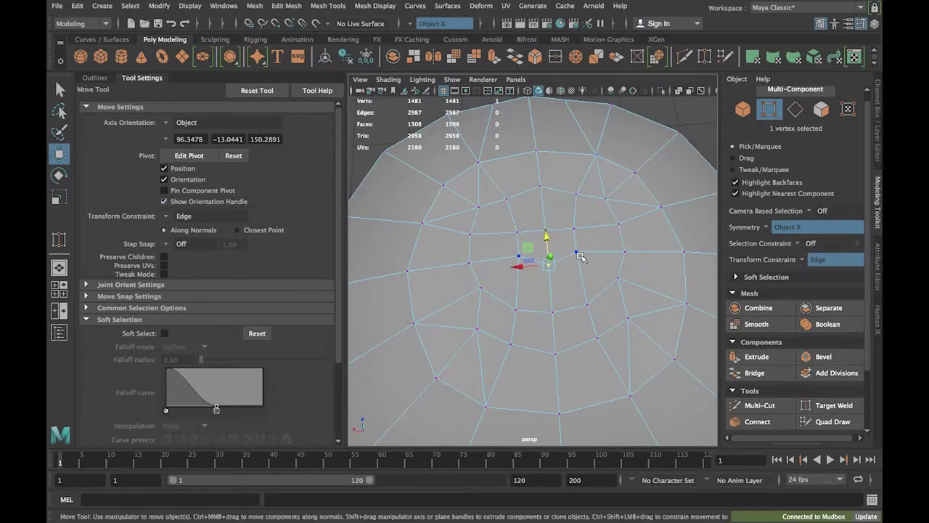
left_click(545, 230)
left_click_drag(546, 200, 573, 163)
left_click(577, 195)
Insert an edge loop around the head outside the crown's ring, undoing the first placement.
left_click_drag(559, 356, 549, 326, "alt")
scroll(575, 338, "down", 5)
scroll(561, 321, "up", 5)
left_click(329, 5)
left_click(355, 94)
key("ctrl+z")
left_click(626, 269)
Connect the open ends of the new edge loop across the head with Multi-Cut and change to vertex selection.
left_click(788, 404)
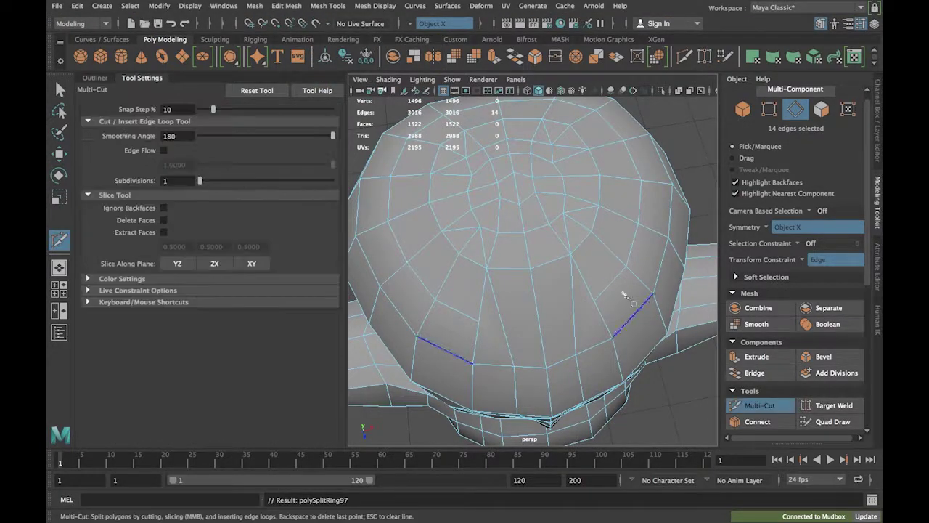
left_click(61, 90)
right_click_drag(576, 313, 535, 309)
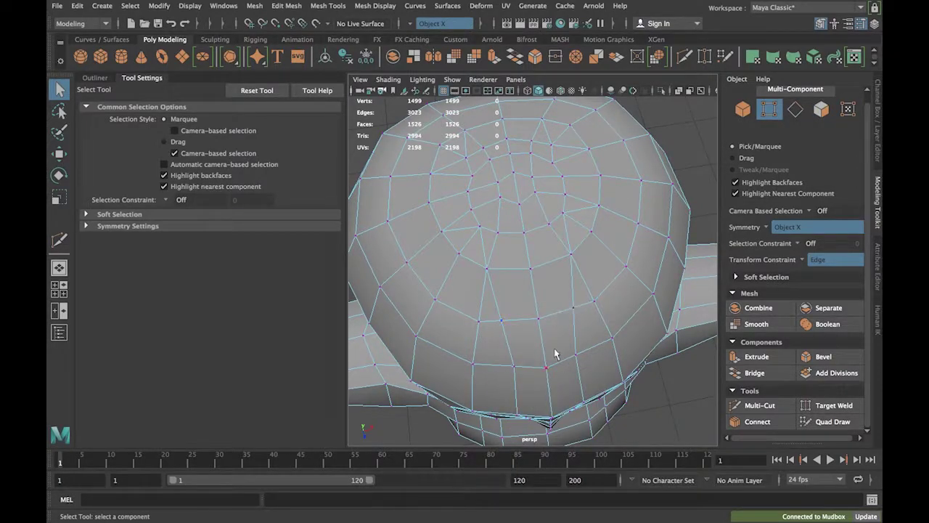
Slide the two rear vertices of the head's outer loop along their edges and extend cuts from them to the crown ring with Multi-Cut.
key("w")
left_click_drag(604, 303, 595, 305)
scroll(589, 369, "down", 5)
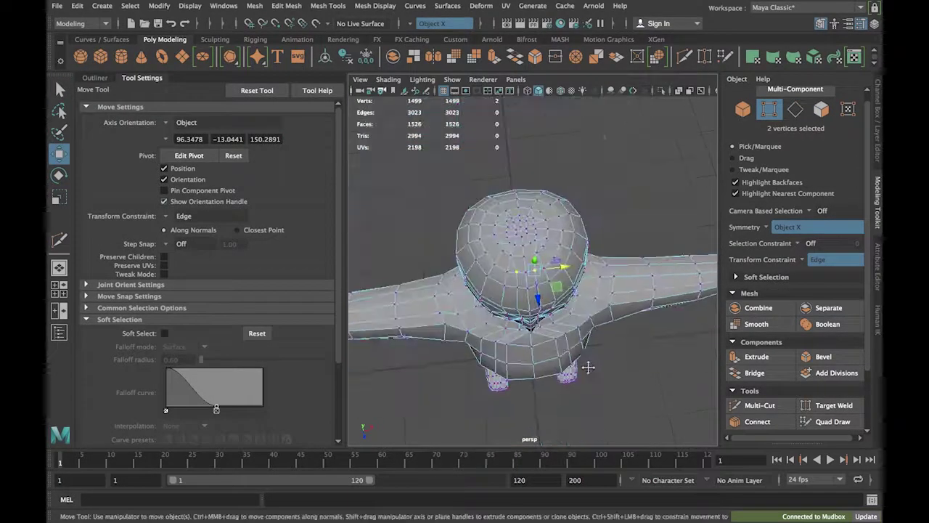
scroll(589, 369, "up", 5)
left_click_drag(589, 428, 607, 396, "alt")
left_click(759, 405)
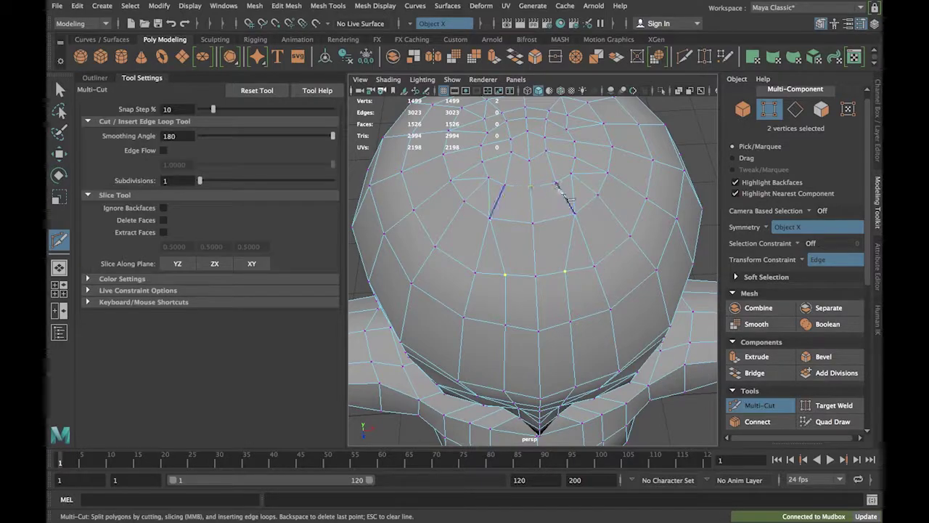
left_click(61, 90)
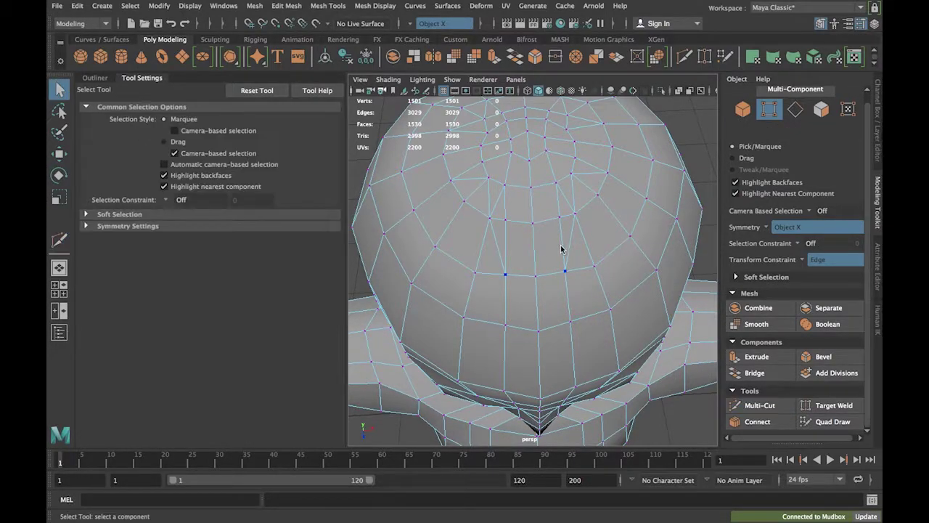
Delete the six surplus diagonal edges around the crown's ring.
right_click_drag(562, 249, 562, 212)
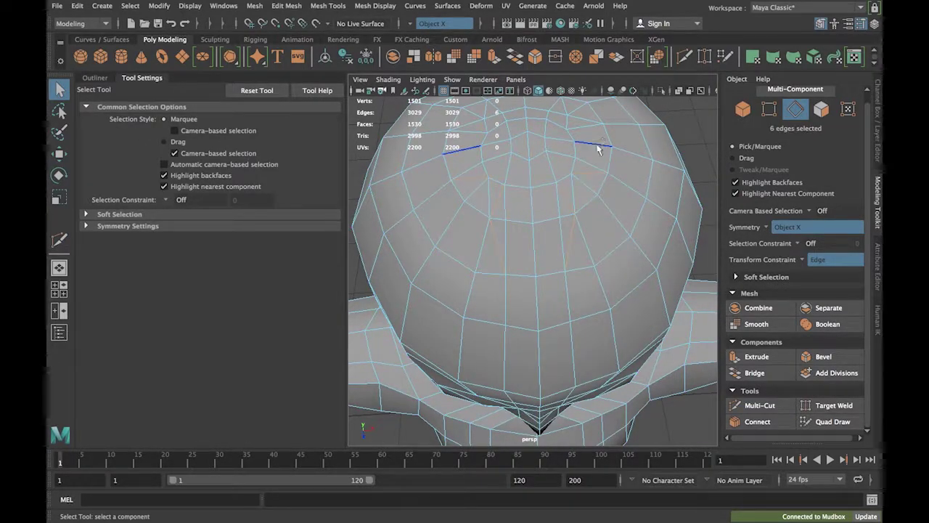
left_click(257, 6)
left_click(183, 341)
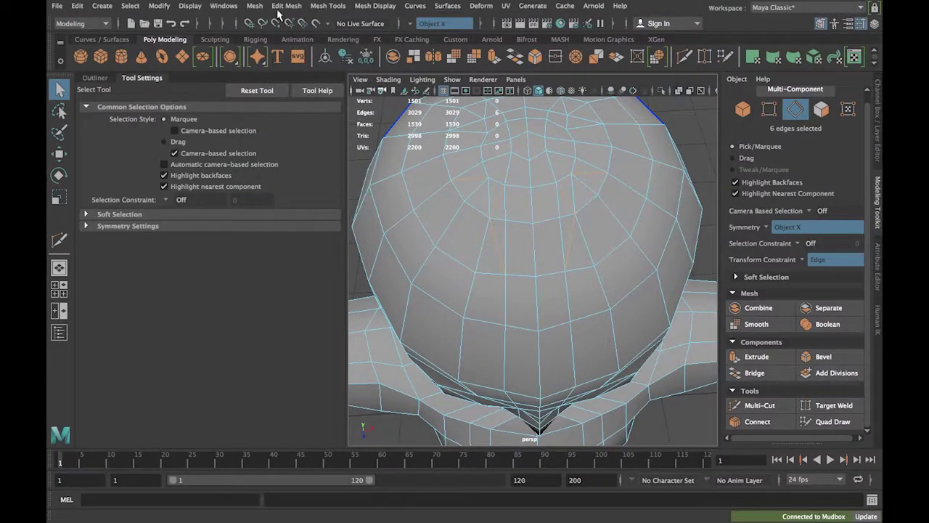
left_click(284, 7)
left_click(319, 243)
left_click_drag(610, 251, 601, 274, "alt")
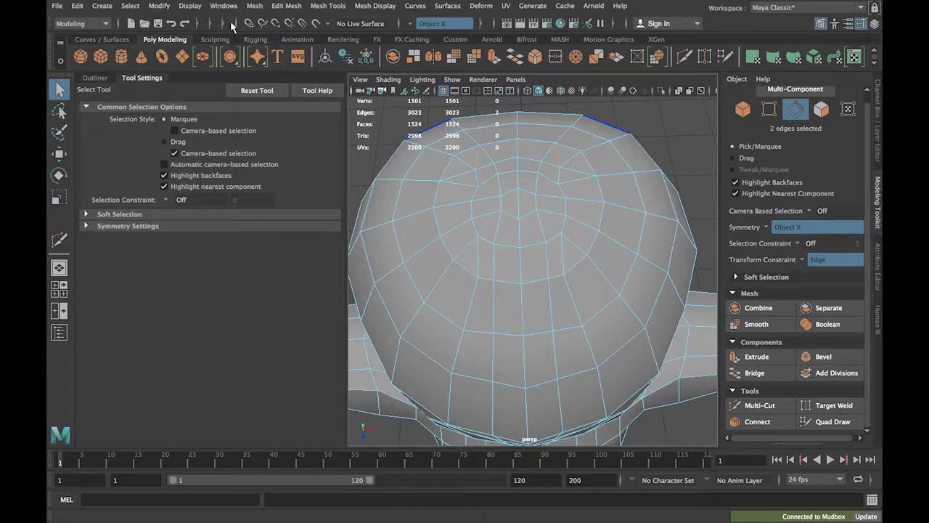
Examine the edge flow around the crown and head from several angles for remaining problem edges.
left_click_drag(501, 226, 522, 235, "alt")
right_click_drag(523, 235, 399, 259, "alt")
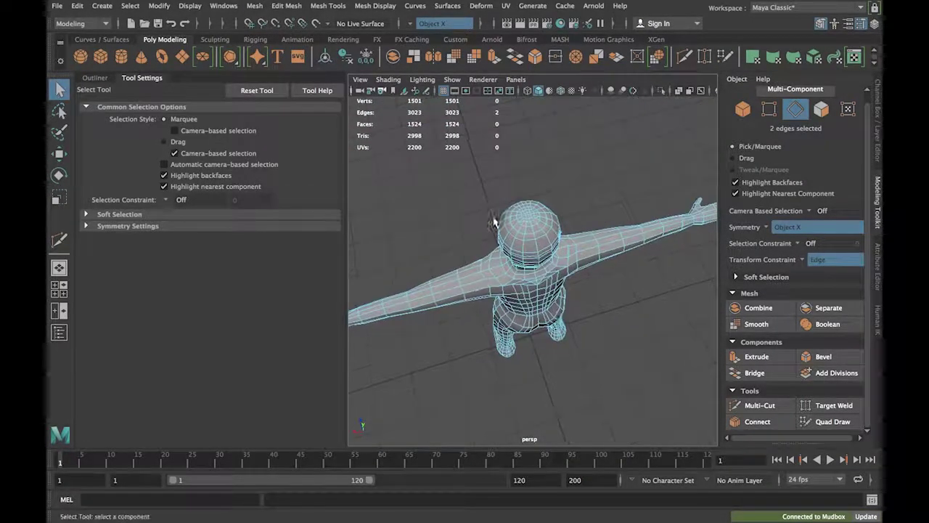
left_click_drag(494, 220, 507, 265, "alt")
key("f")
right_click_drag(506, 264, 544, 257, "alt")
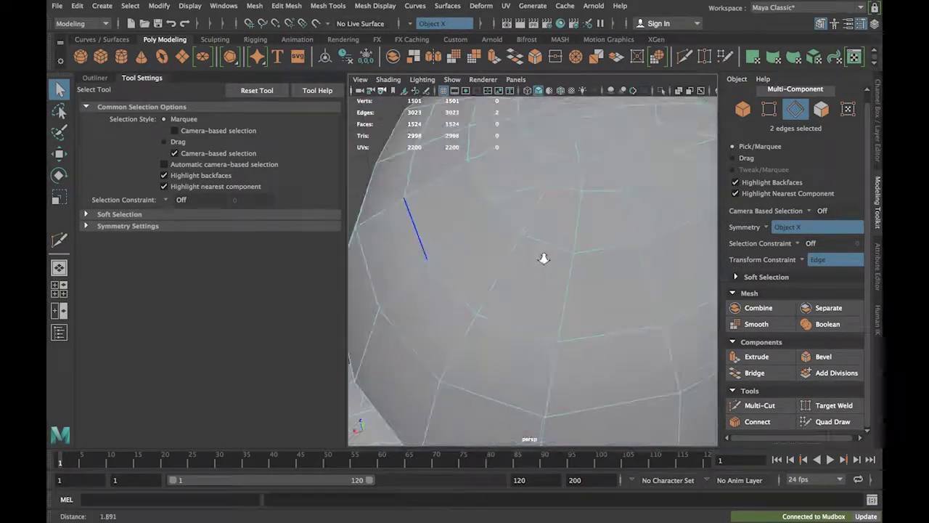
left_click_drag(544, 257, 508, 266, "alt")
middle_click_drag(508, 266, 515, 264, "alt")
right_click_drag(515, 263, 643, 293, "alt")
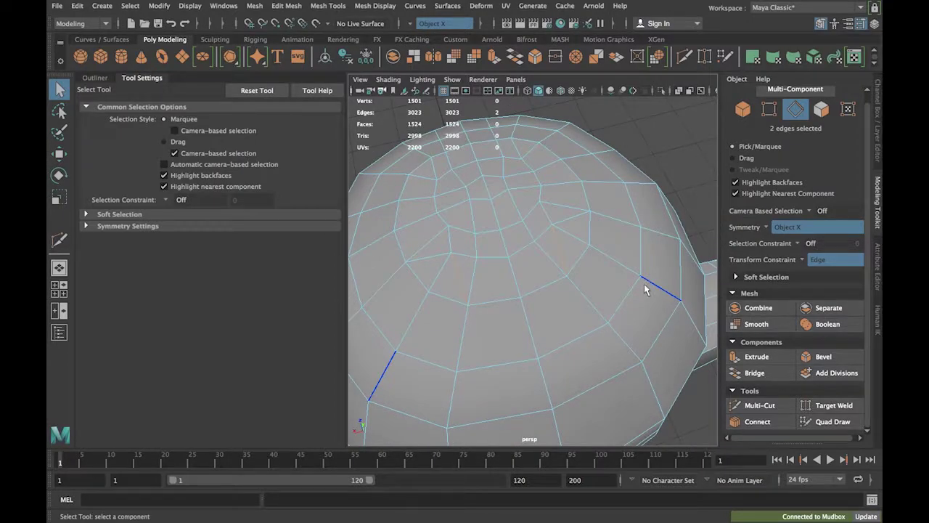
scroll(617, 416, "down", 5)
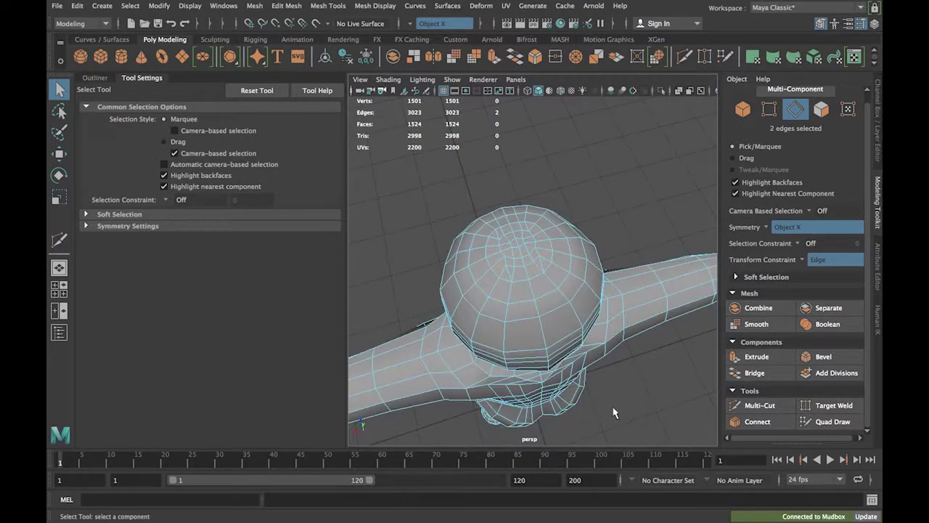
scroll(547, 316, "down", 5)
left_click_drag(548, 351, 526, 320, "alt")
scroll(522, 270, "up", 10)
scroll(521, 267, "down", 6)
Remove the remaining surplus edges and their leftover vertices outside the crown's ring.
left_click(527, 271)
left_click(547, 285)
scroll(543, 284, "up", 5)
left_click(622, 269)
Slide a crown vertex along its edge and merge the surplus neighbouring vertices with Target Weld.
right_click_drag(566, 270, 519, 179)
left_click(585, 265)
key("w")
left_click_drag(579, 236, 584, 253)
left_click(830, 406)
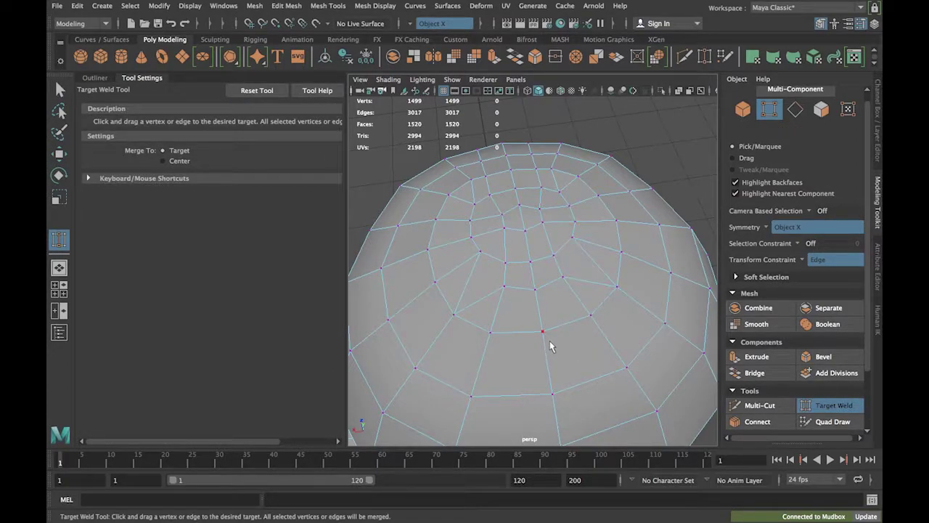
left_click_drag(610, 339, 699, 331, "alt")
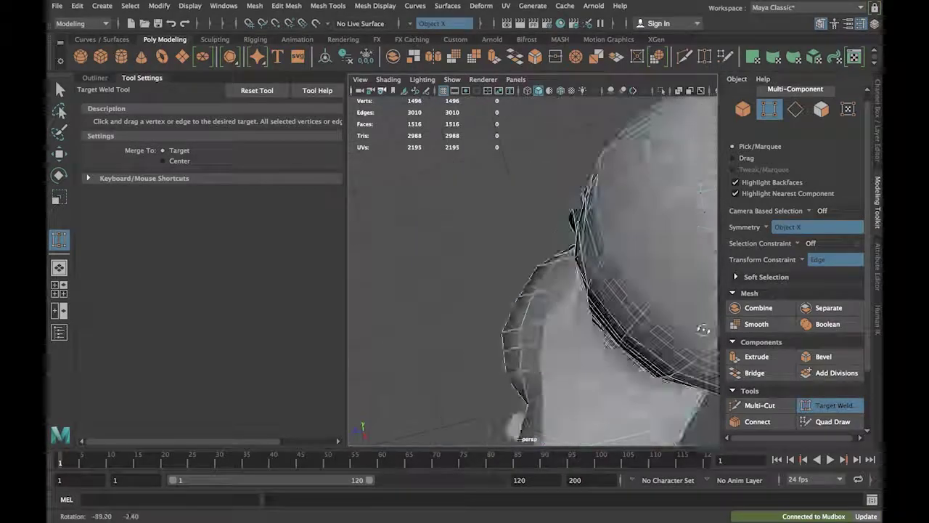
Save the character scene, accepting the student version notice.
left_click(56, 6)
left_click(83, 52)
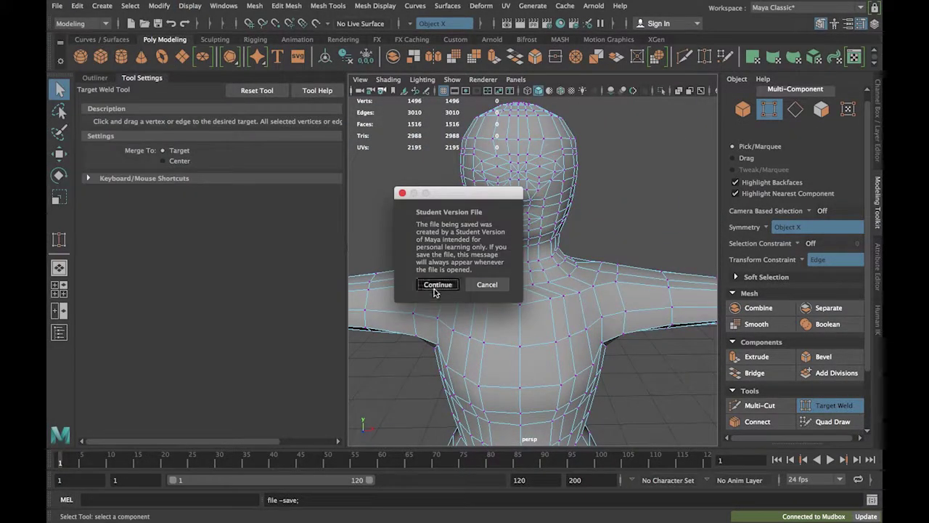
left_click(437, 286)
Try to send the character to Mudbox as a new scene.
left_click(329, 5)
mouse_move(58, 7)
mouse_move(104, 148)
left_click(238, 146)
left_click(437, 263)
left_click(449, 254)
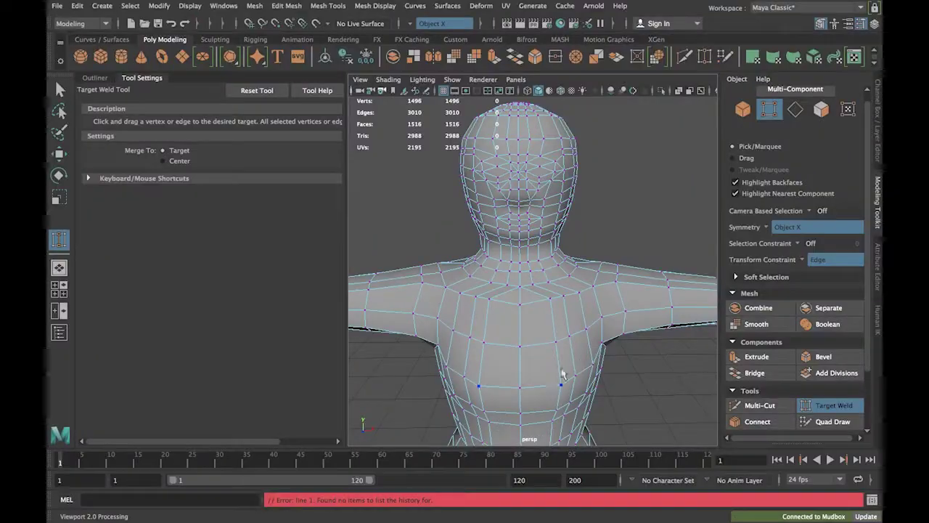
Select the whole character as an object, delete its construction history and save the scene.
right_click_drag(577, 179, 625, 161)
scroll(519, 280, "down", 10)
right_click_drag(518, 176, 565, 202)
left_click(510, 283)
left_click(77, 6)
mouse_move(138, 153)
left_click(339, 140)
left_click(56, 6)
left_click(90, 52)
Try to update the current Mudbox scene with the selected character, and return to Maya.
right_click_drag(465, 259, 418, 260)
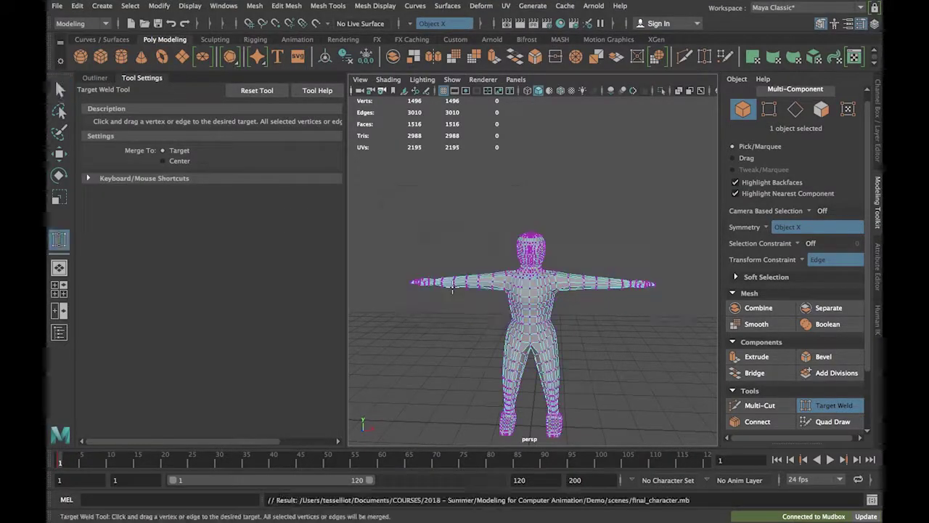
left_click(57, 6)
mouse_move(131, 145)
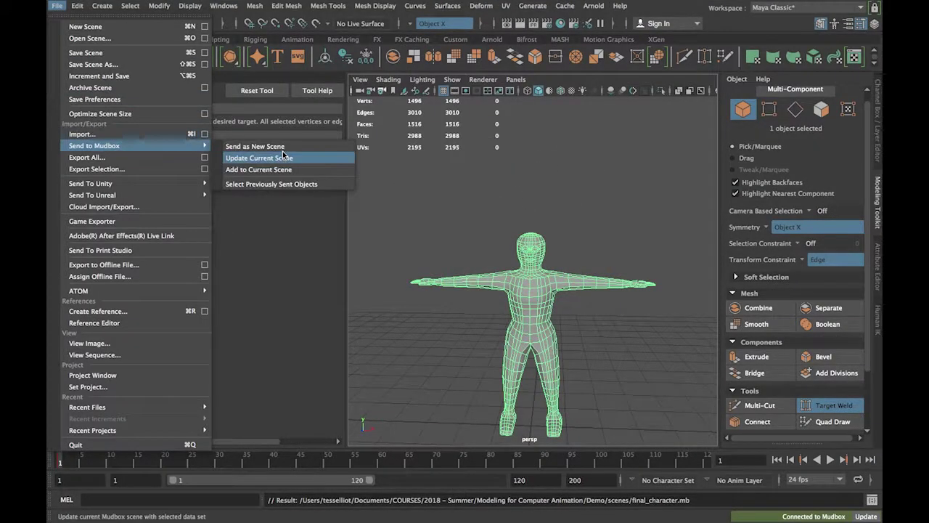
left_click(283, 157)
left_click(460, 253)
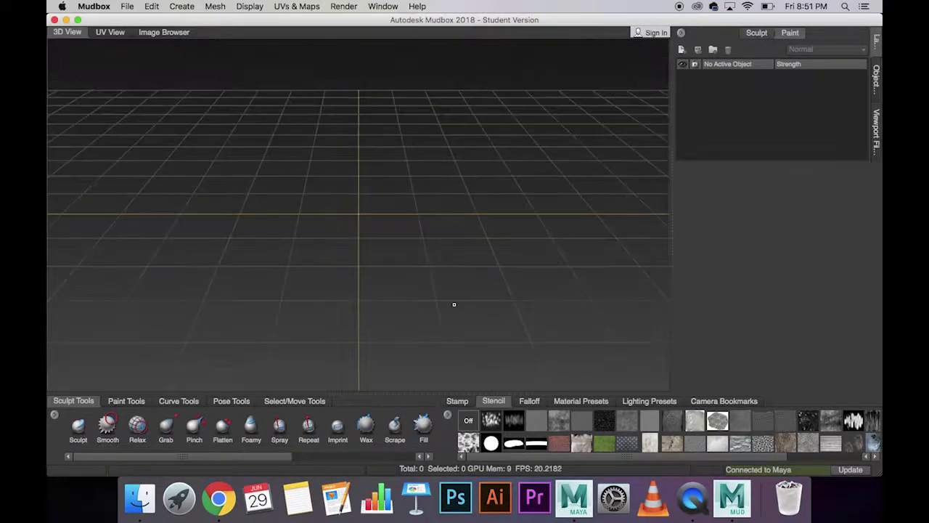
left_click(575, 492)
Select pCube1 in the Outliner, retry updating the current Mudbox scene with it, and switch back to Maya.
right_click_drag(525, 292, 582, 202)
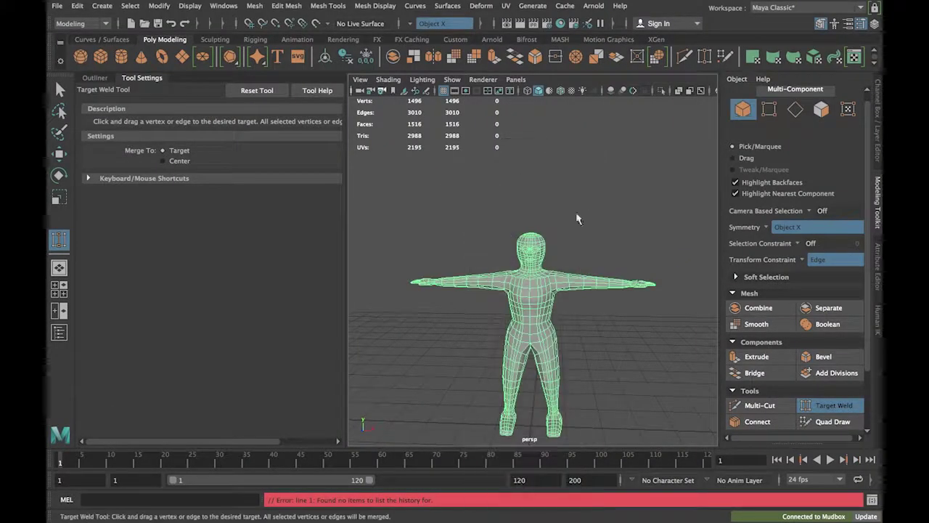
left_click(95, 78)
left_click(167, 210)
left_click(125, 162)
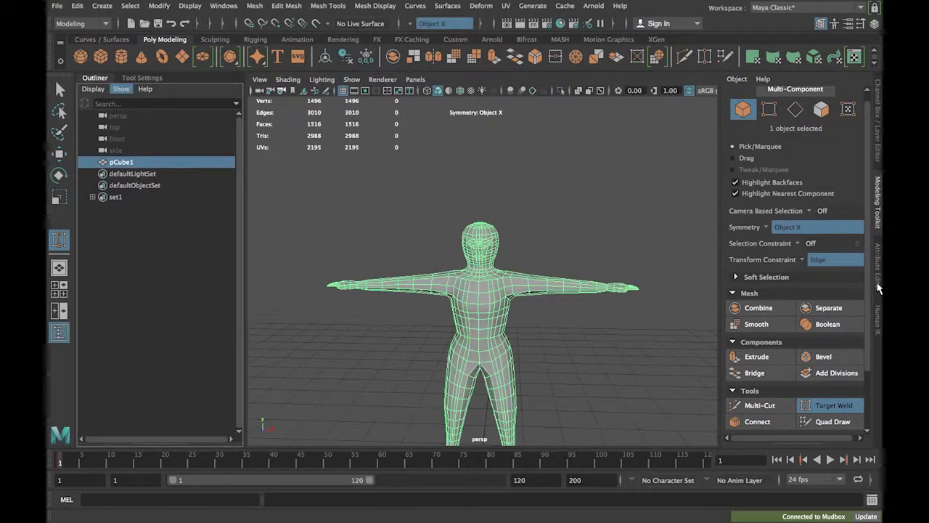
left_click(877, 282)
left_click(58, 9)
left_click(283, 157)
left_click(480, 254)
left_click(572, 498)
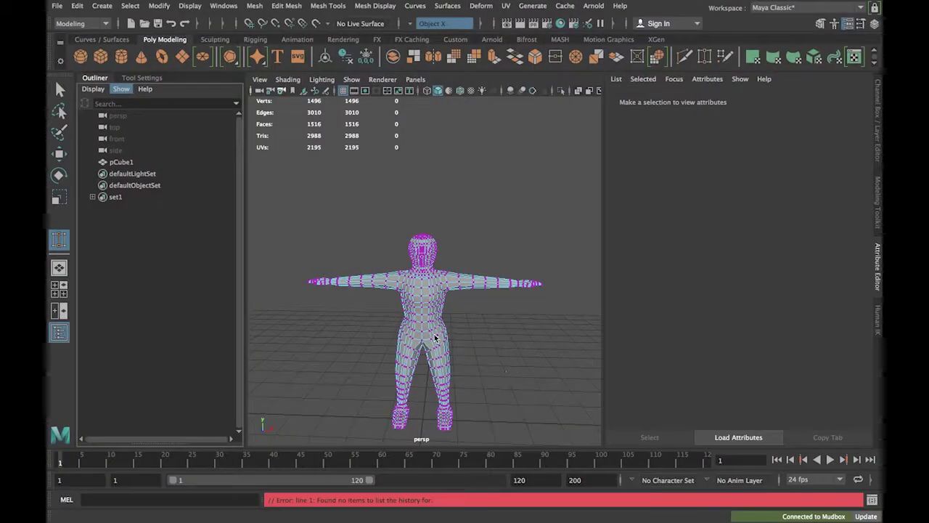
Return the character to object mode, save the scene and quit Maya.
right_click_drag(435, 339, 469, 238)
left_click(57, 6)
left_click(65, 52)
left_click(57, 6)
left_click(176, 442)
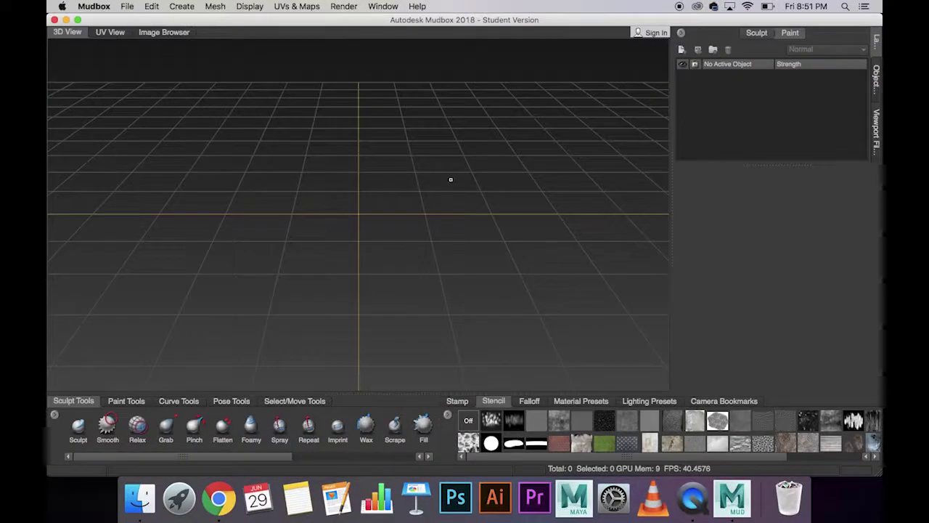
Open the import dialog in Mudbox and check which file formats it supports.
left_click(127, 6)
left_click(143, 122)
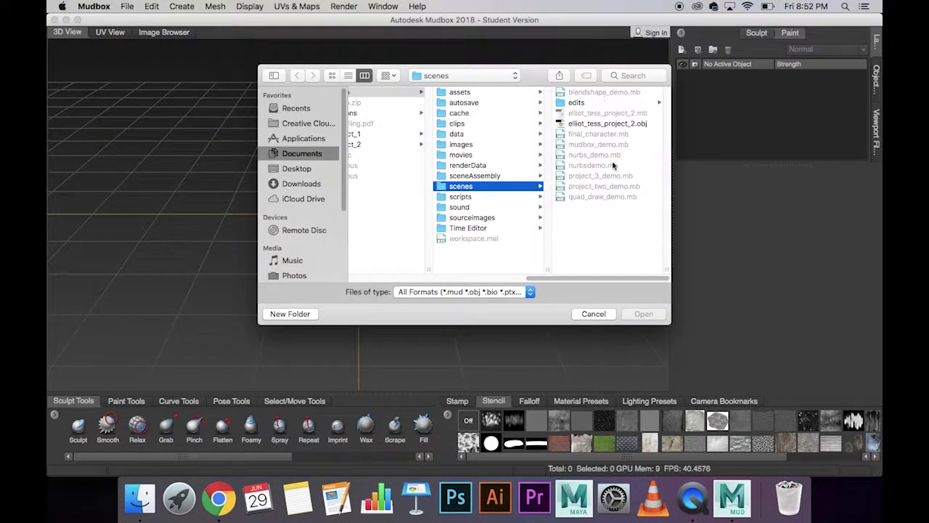
left_click(503, 293)
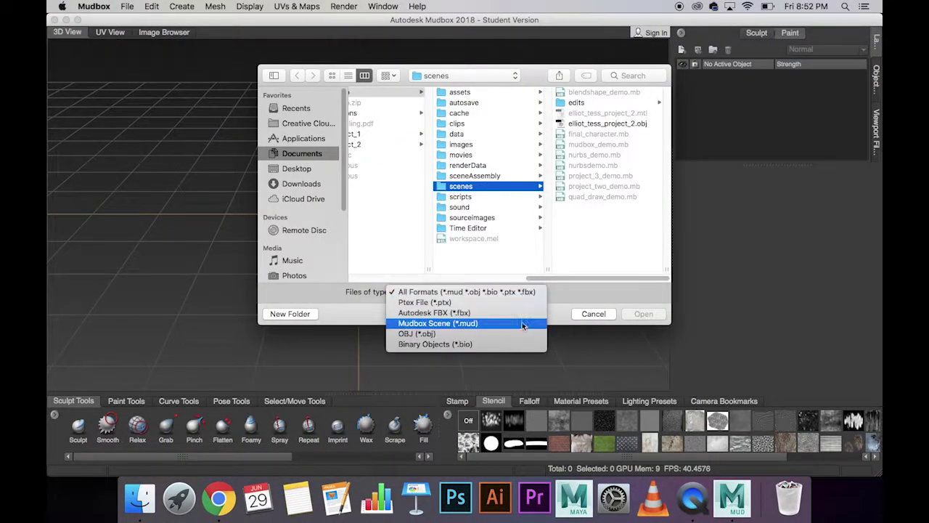
left_click(609, 290)
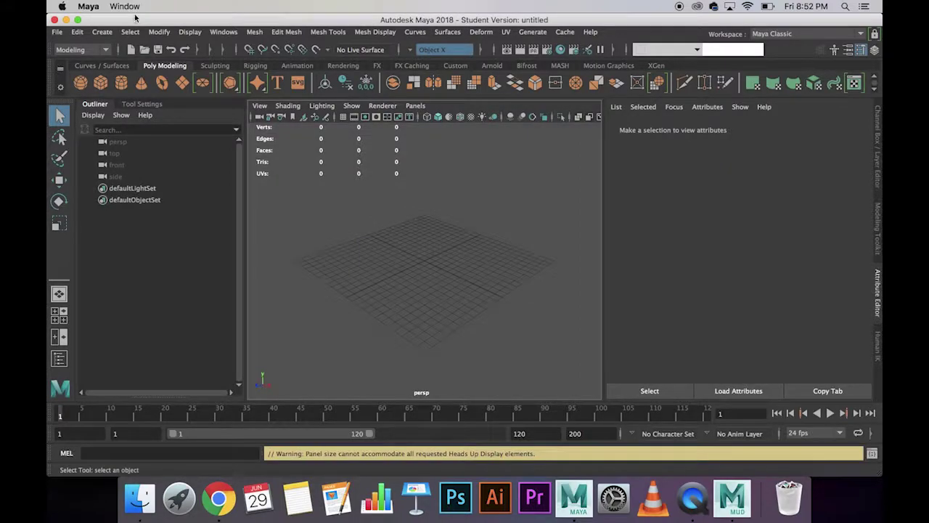
Reopen the final_character.mb scene in the restarted Maya, accepting the student version notice.
left_click(57, 32)
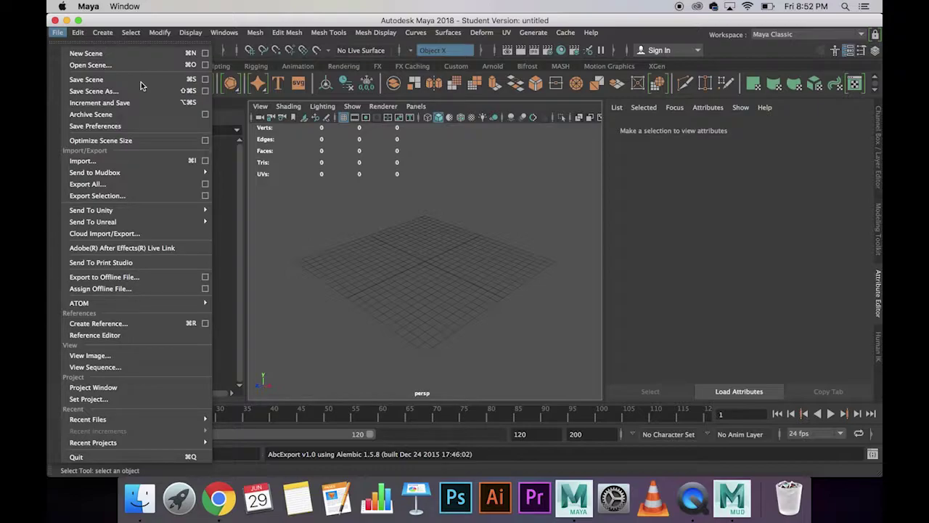
left_click(181, 66)
double_click(320, 142)
left_click(447, 269)
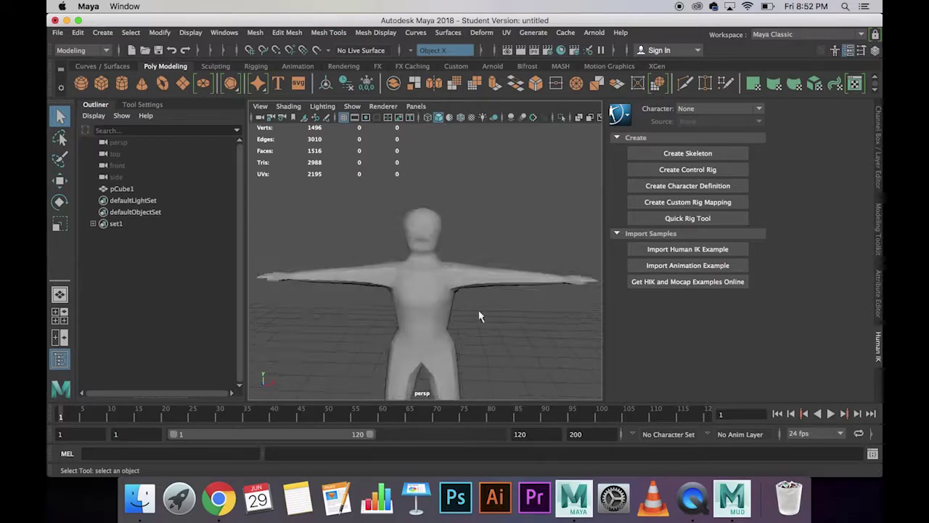
Send the reopened character from Maya to Mudbox as a new scene.
left_click(58, 33)
mouse_move(151, 175)
left_click(270, 174)
left_click(457, 254)
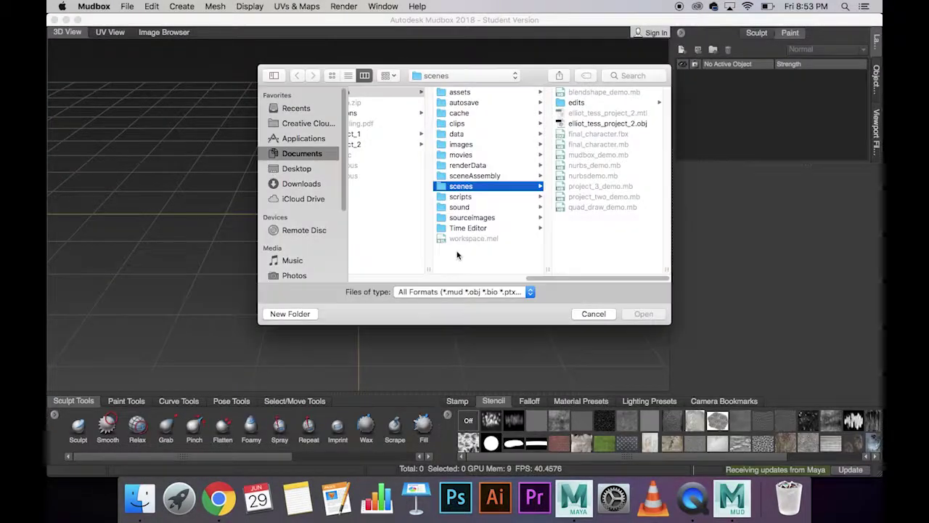